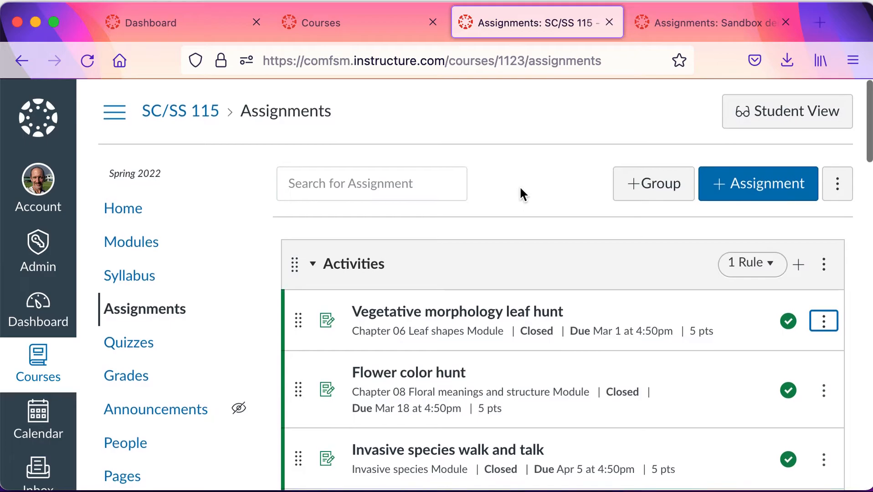
Copy the "Vegetative morphology leaf hunt" assignment from SC/SS 115 to the Sandbox demonstrator course, without choosing a module
{"action": "scroll", "coordinate": [521, 188], "scroll_direction": "down", "scroll_amount": 1}
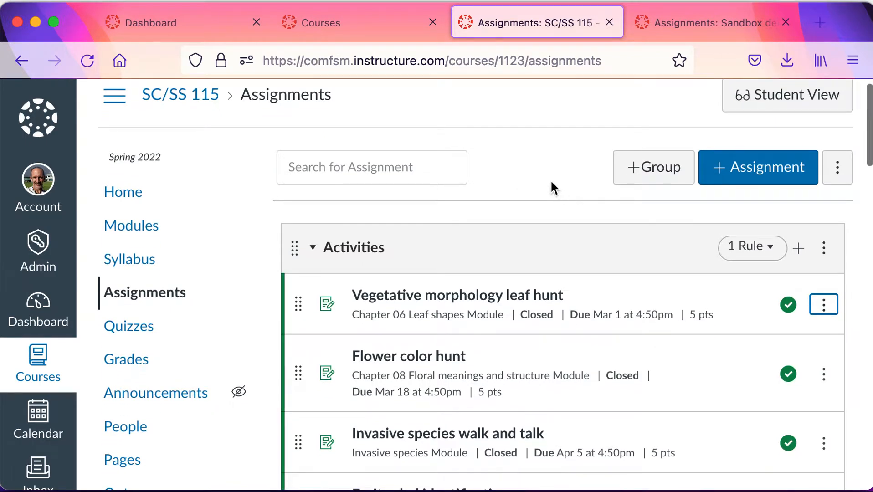
{"action": "scroll", "coordinate": [551, 183], "scroll_direction": "down", "scroll_amount": 2}
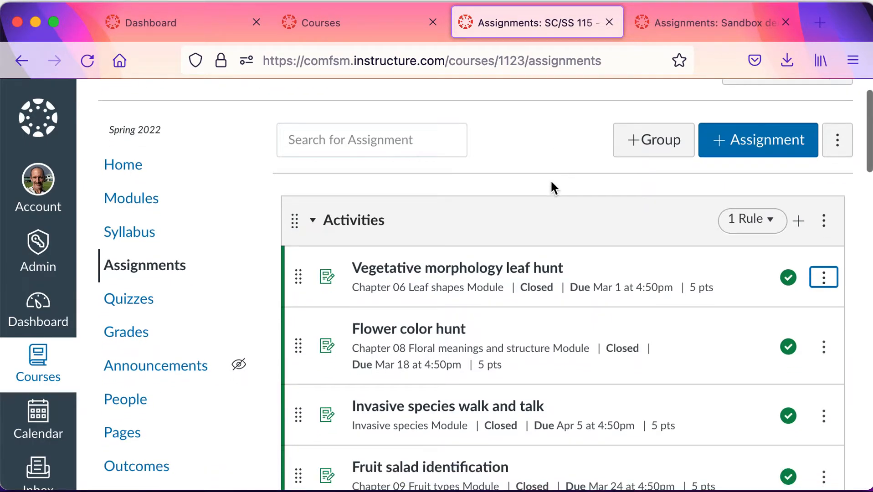
{"action": "scroll", "coordinate": [551, 188], "scroll_direction": "down", "scroll_amount": 2}
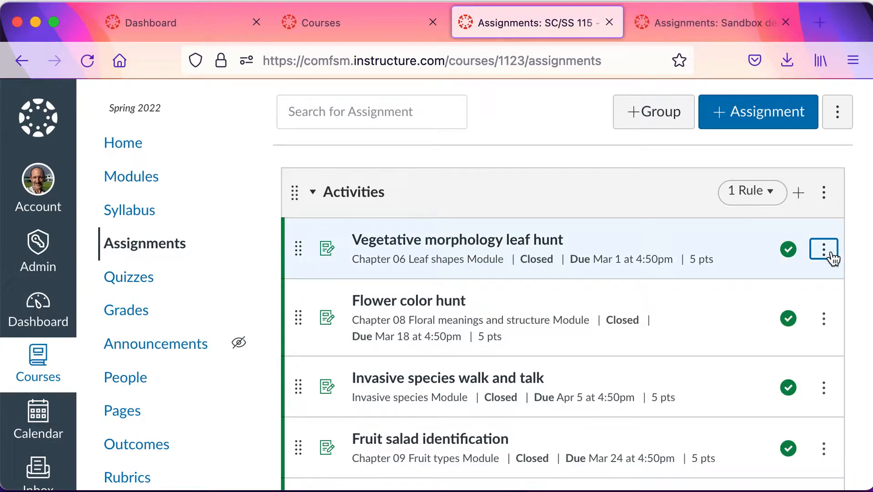
{"action": "left_click_drag", "start_coordinate": [110, 107], "coordinate": [185, 109]}
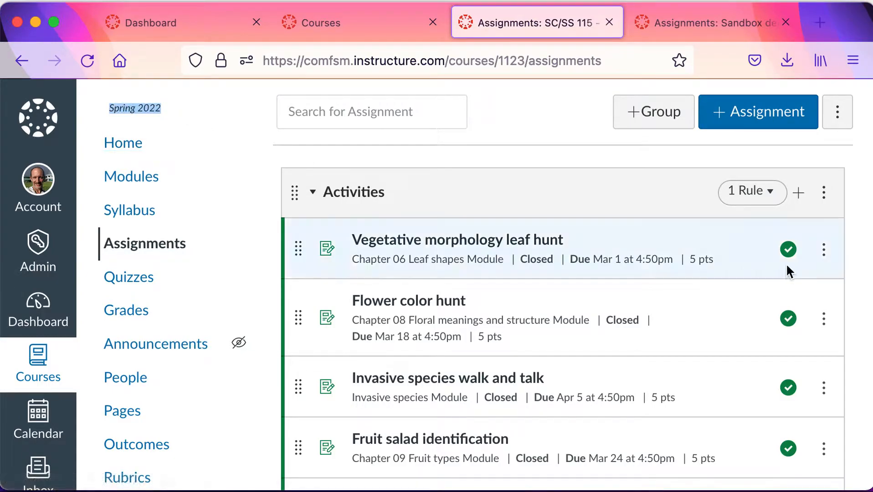
{"action": "left_click", "coordinate": [826, 254]}
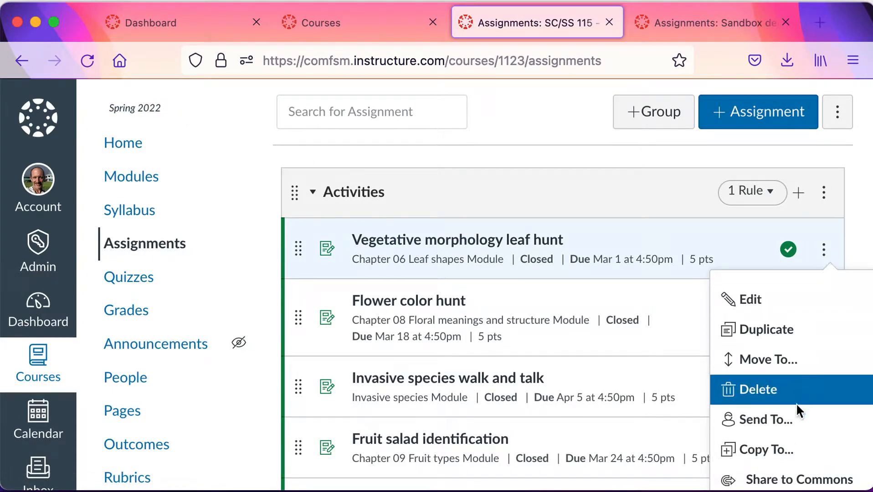
{"action": "left_click", "coordinate": [785, 450]}
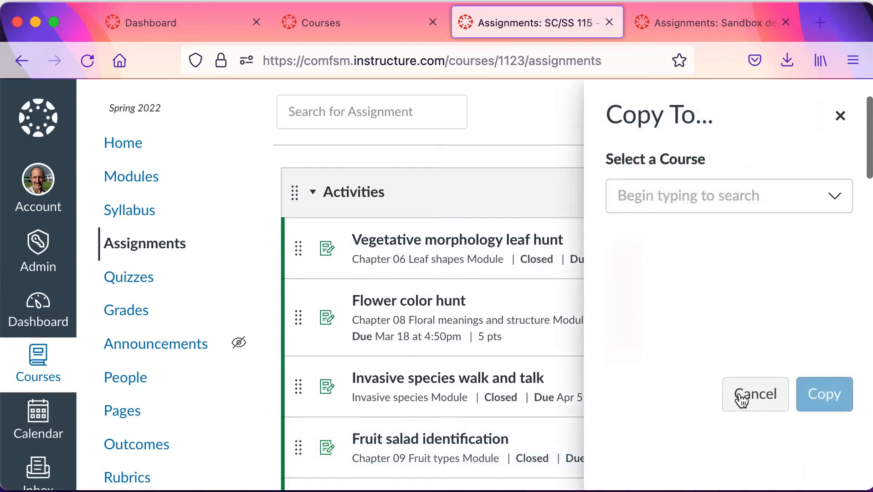
{"action": "left_click", "coordinate": [725, 196]}
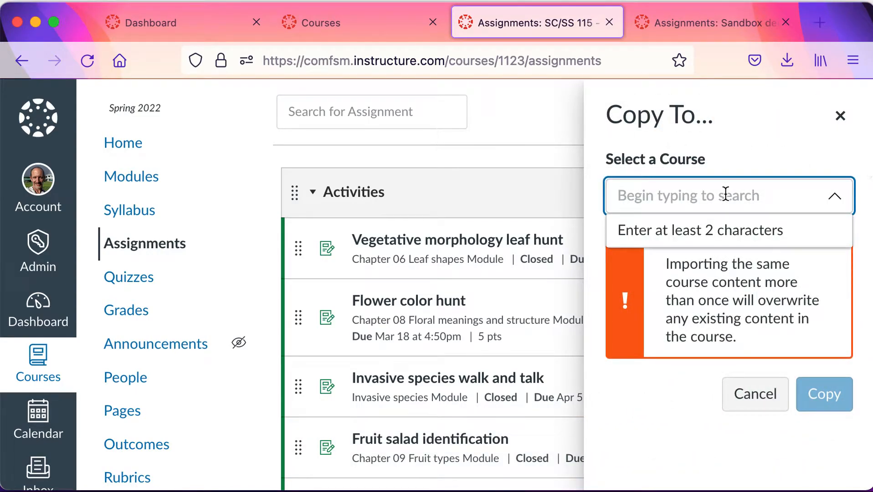
{"action": "type", "text": "sandbox demonstrator"}
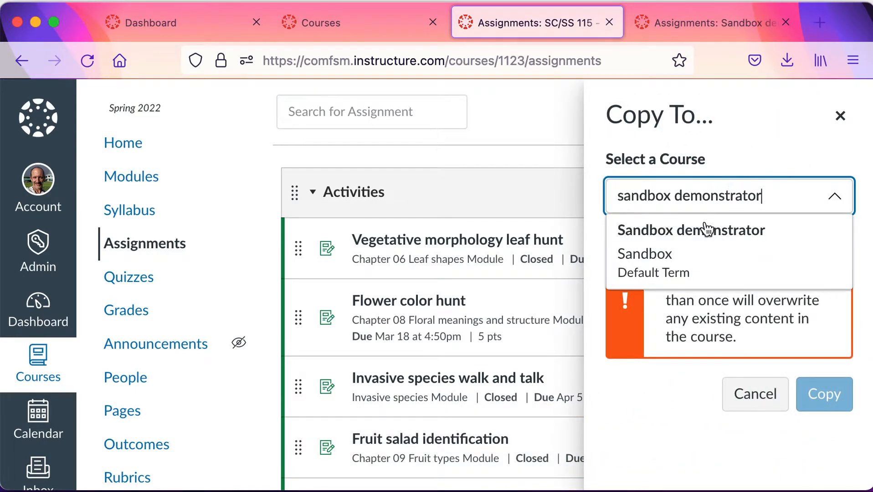
{"action": "left_click", "coordinate": [673, 267]}
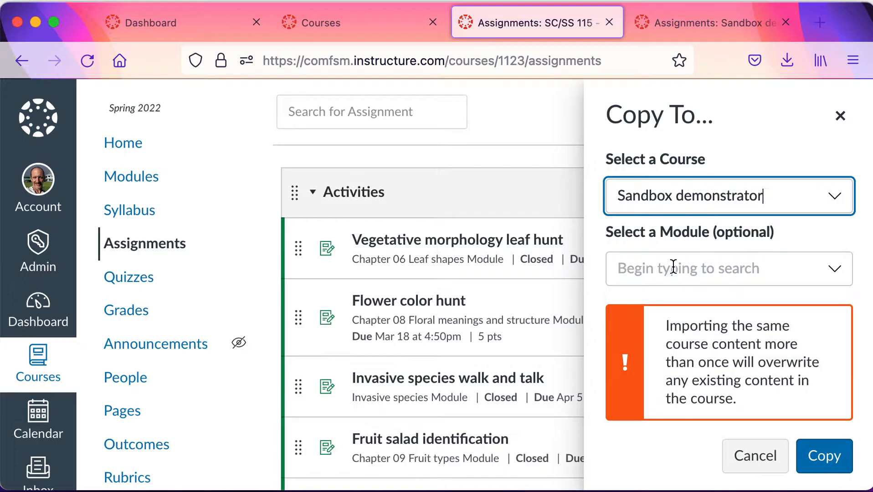
{"action": "left_click", "coordinate": [830, 458]}
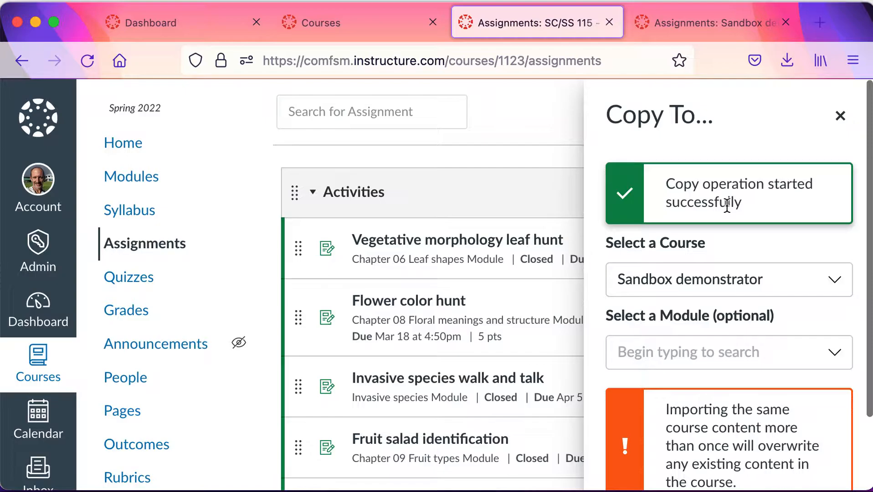
{"action": "scroll", "coordinate": [742, 277], "scroll_direction": "down", "scroll_amount": 3}
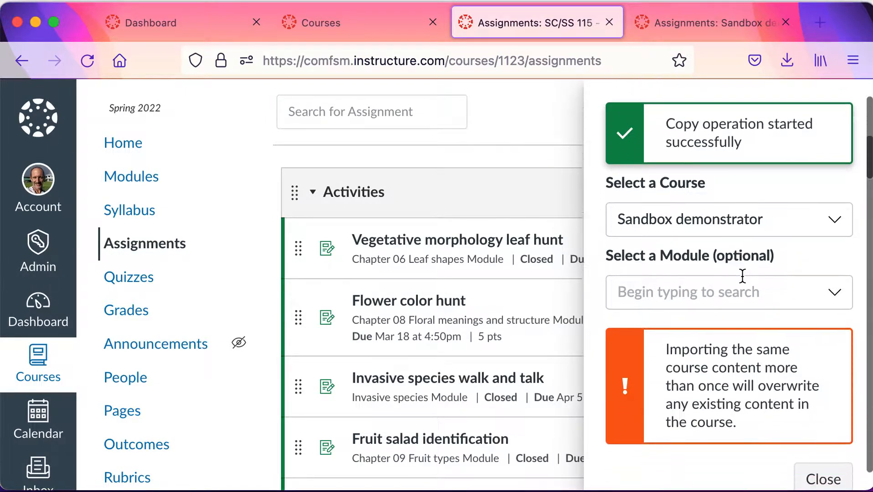
{"action": "left_click", "coordinate": [847, 474]}
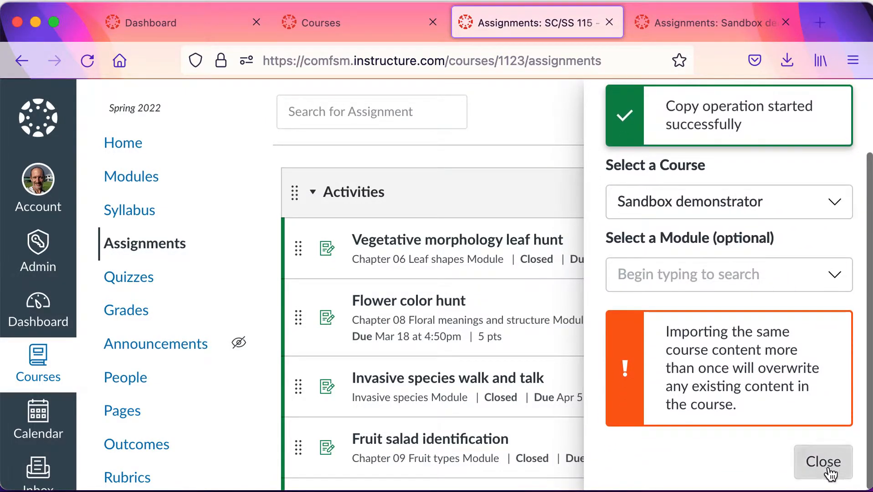
Refresh the Sandbox demonstrator course's assignments list and check it for the copied assignment
{"action": "left_click", "coordinate": [684, 25]}
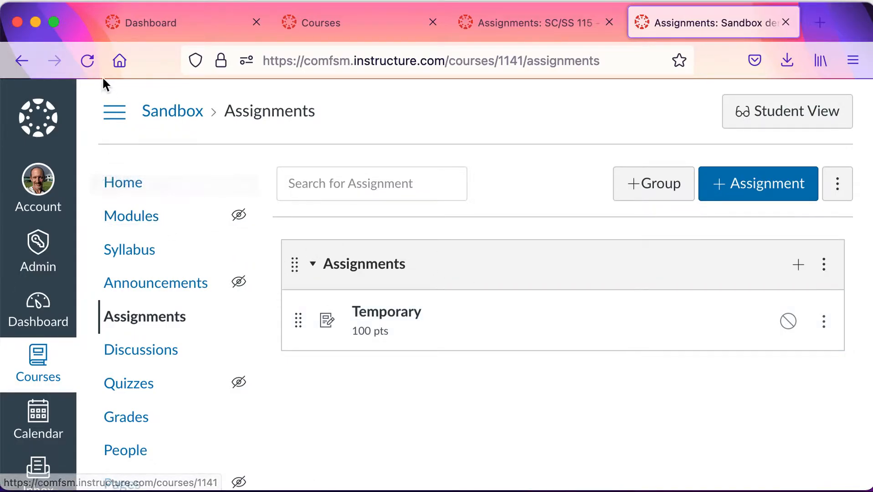
{"action": "left_click", "coordinate": [93, 68]}
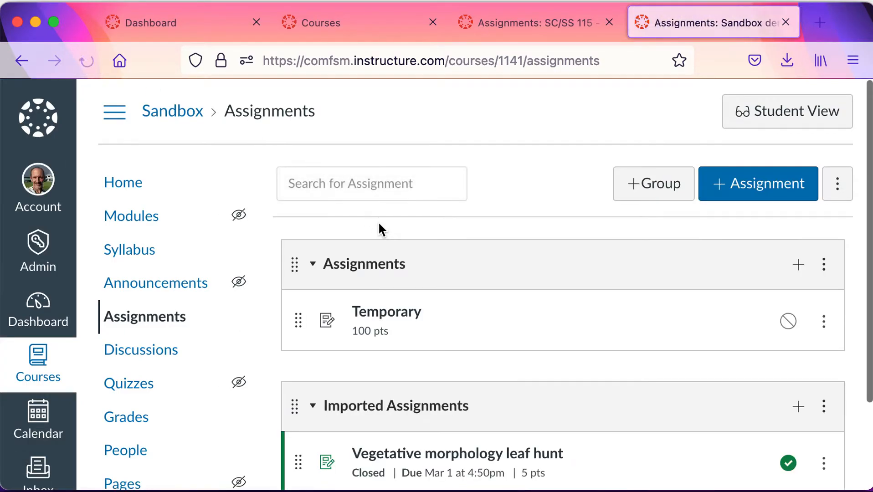
{"action": "scroll", "coordinate": [380, 226], "scroll_direction": "down", "scroll_amount": 3}
{"action": "scroll", "coordinate": [381, 229], "scroll_direction": "down", "scroll_amount": 1}
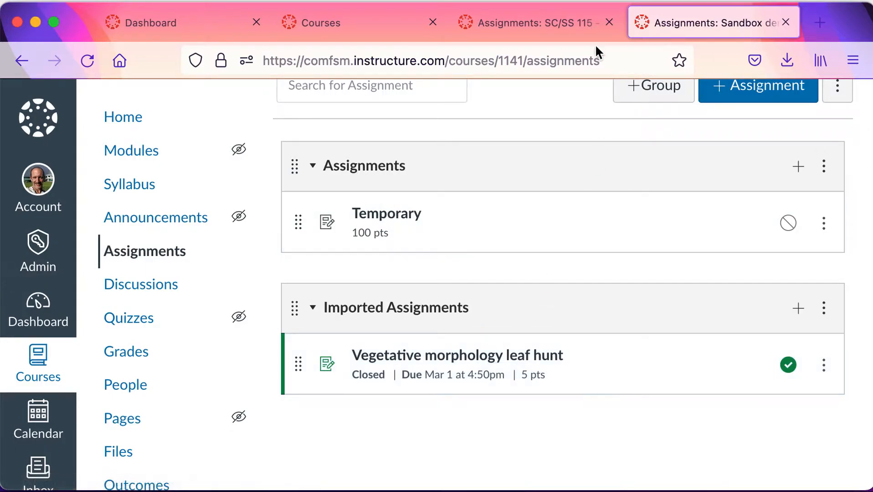
Return to the SC/SS 115 assignments and copy "Vegetative morphology leaf hunt" to Sandbox demonstrator a second time
{"action": "left_click", "coordinate": [562, 26]}
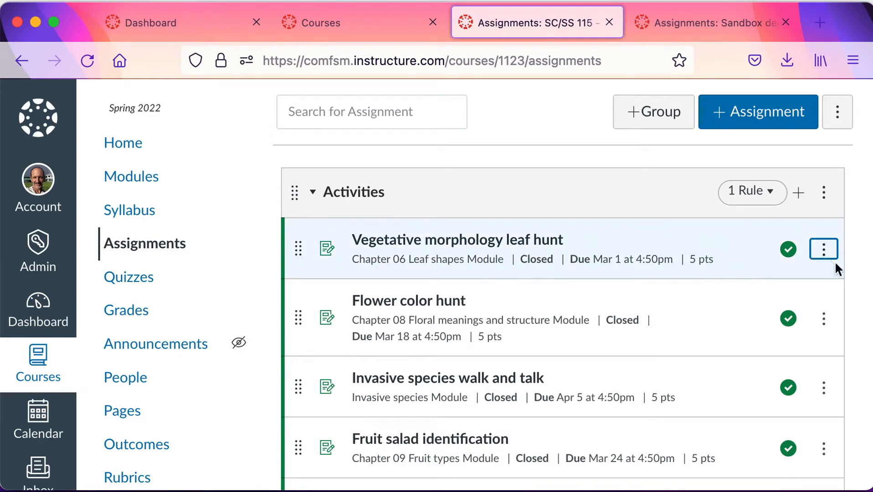
{"action": "left_click", "coordinate": [825, 252]}
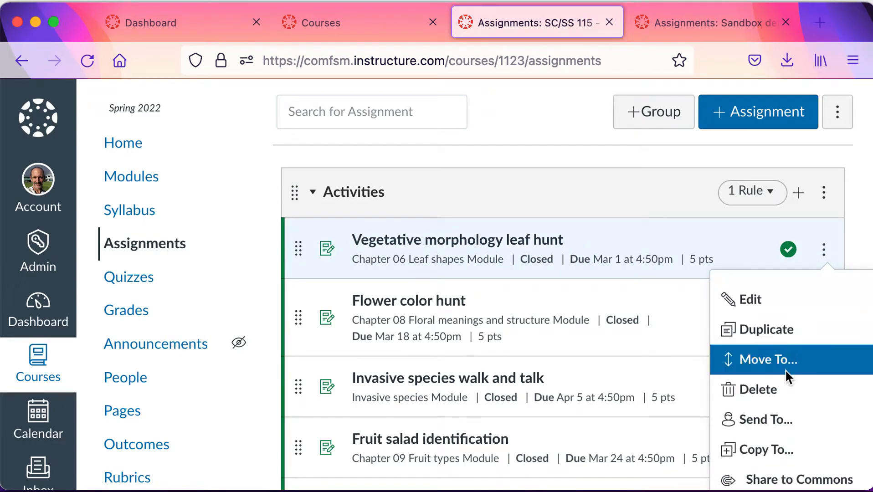
{"action": "left_click", "coordinate": [783, 448]}
{"action": "left_click", "coordinate": [746, 200]}
{"action": "key", "text": "super+v"}
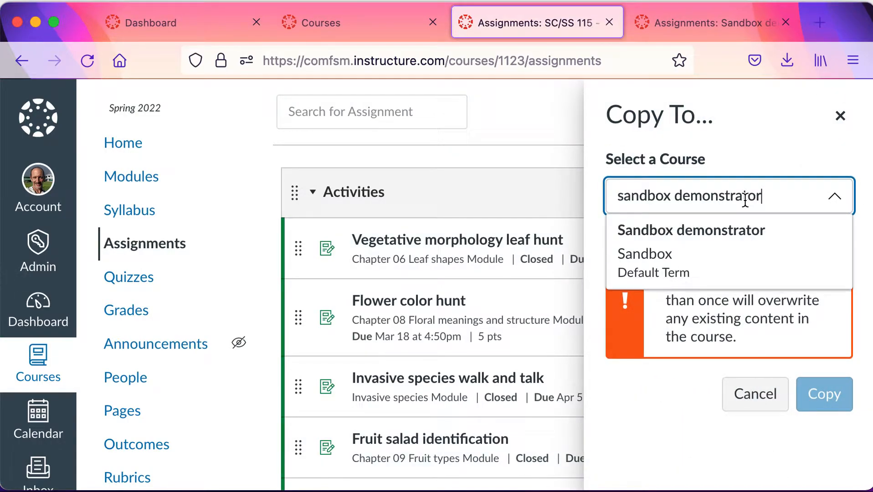
{"action": "left_click", "coordinate": [698, 235]}
{"action": "left_click", "coordinate": [822, 456]}
{"action": "scroll", "coordinate": [828, 449], "scroll_direction": "down", "scroll_amount": 3}
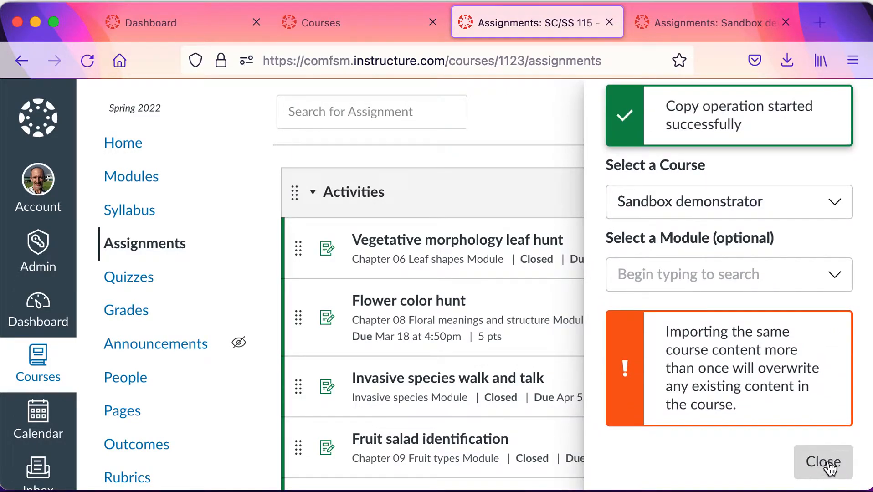
{"action": "left_click", "coordinate": [829, 467]}
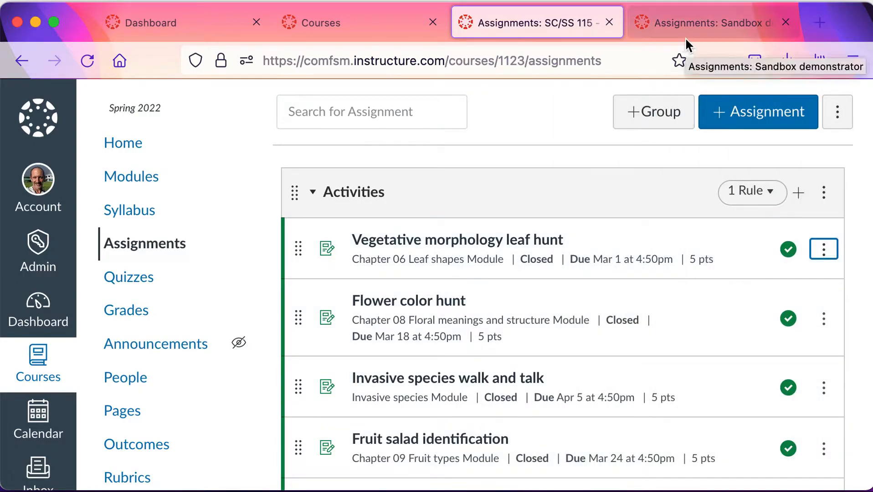
Refresh the Sandbox assignments list and open the imported "Vegetative morphology leaf hunt" to inspect its web address
{"action": "left_click", "coordinate": [693, 29]}
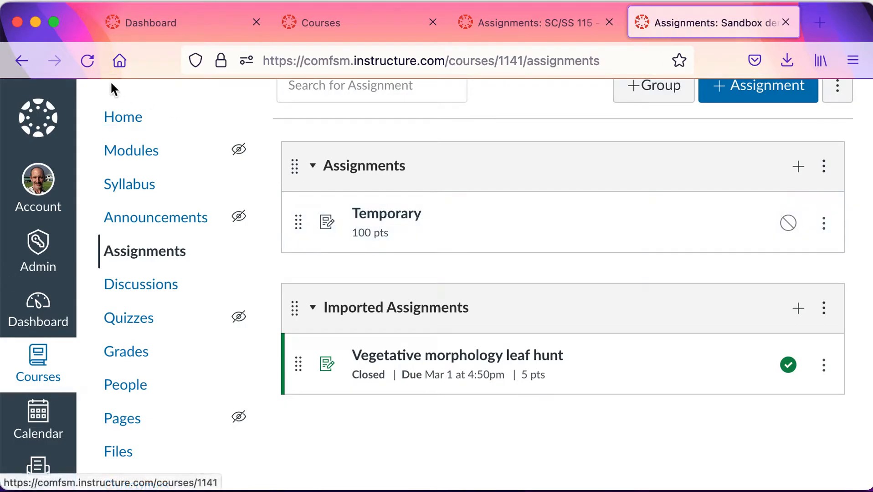
{"action": "left_click", "coordinate": [93, 63]}
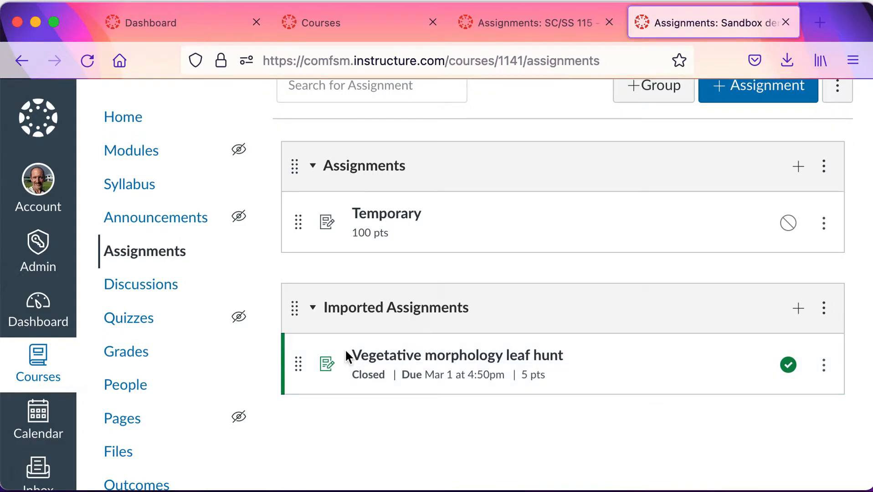
{"action": "left_click", "coordinate": [429, 362]}
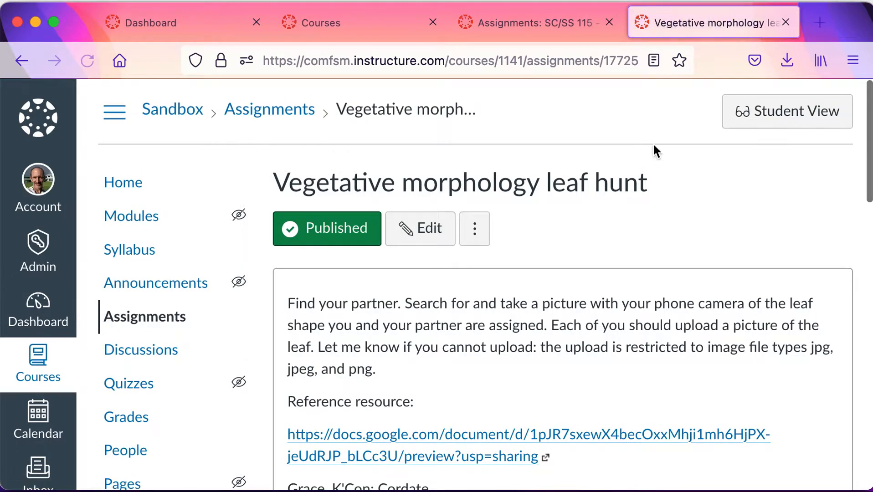
{"action": "left_click", "coordinate": [613, 63]}
{"action": "left_click", "coordinate": [728, 147]}
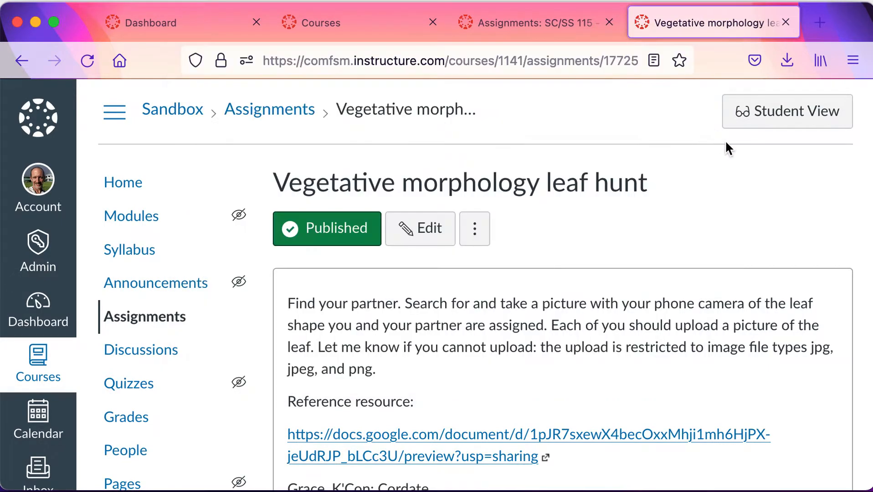
Open the original "Vegetative morphology leaf hunt" in SC/SS 115 and compare its web address with the Sandbox copy's
{"action": "left_click", "coordinate": [521, 31]}
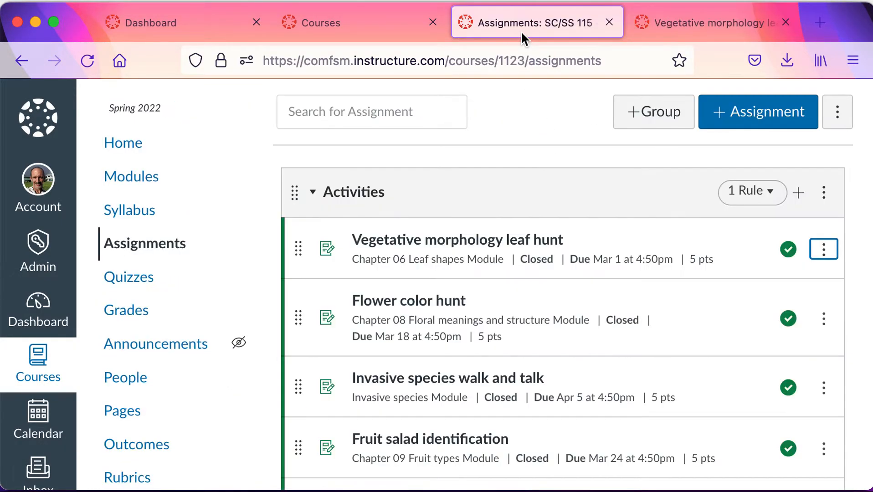
{"action": "left_click", "coordinate": [505, 241]}
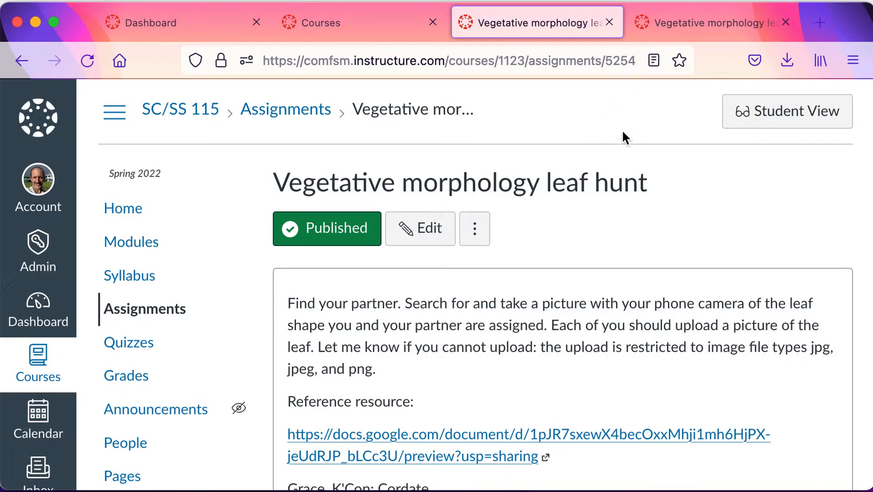
{"action": "left_click", "coordinate": [712, 25]}
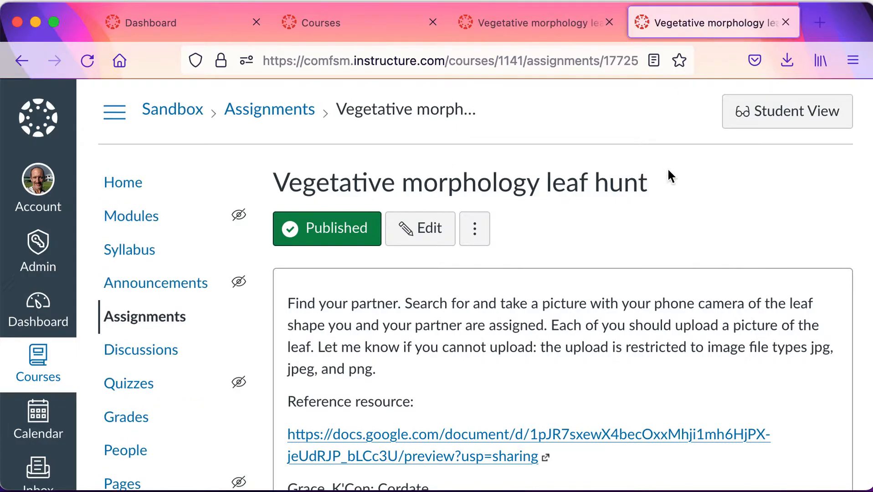
Reload the Sandbox copy and go back to the Sandbox assignments list to review the imported assignments
{"action": "left_click", "coordinate": [87, 61]}
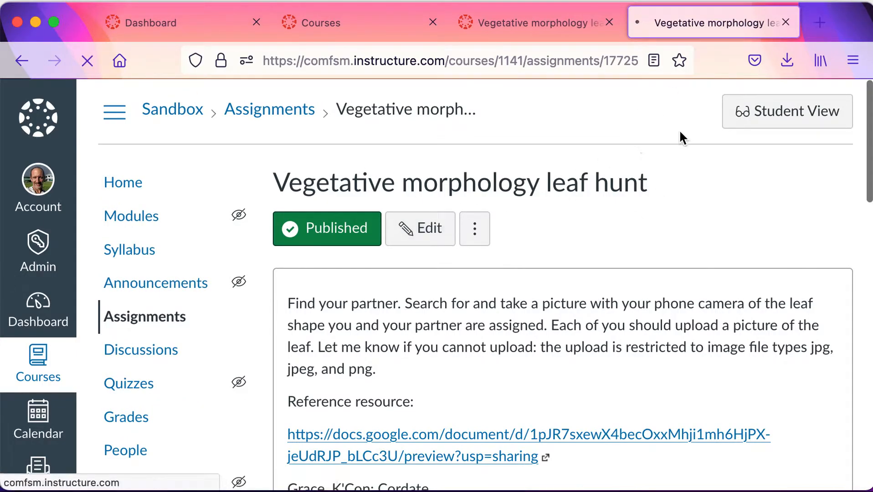
{"action": "left_click", "coordinate": [143, 317]}
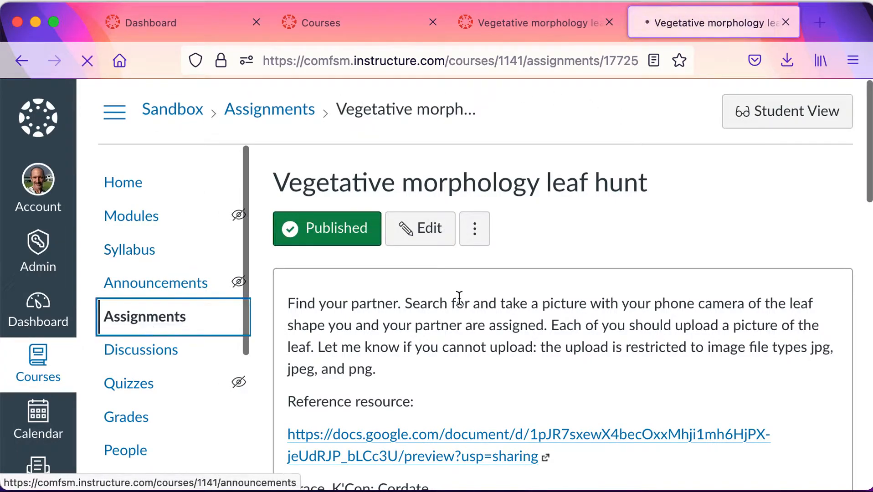
{"action": "scroll", "coordinate": [505, 325], "scroll_direction": "down", "scroll_amount": 2}
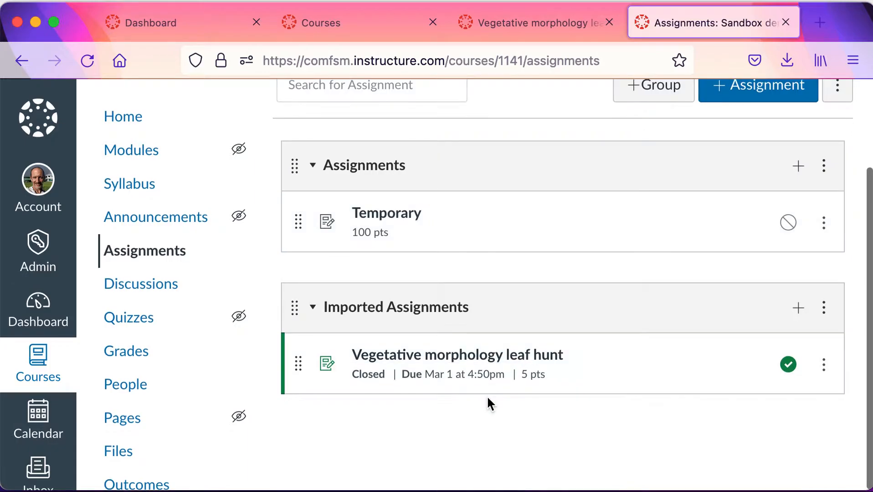
Rename the imported assignment in Sandbox to "Vegetative morphology leaf" and save it
{"action": "left_click", "coordinate": [474, 361]}
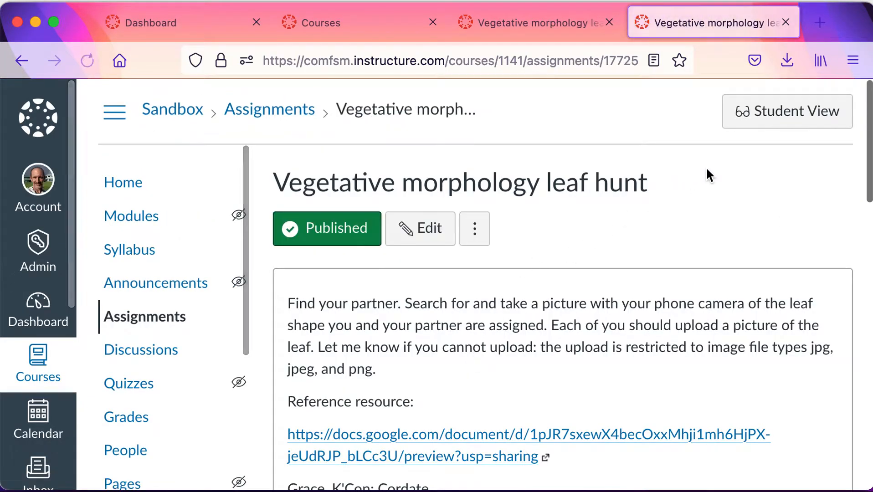
{"action": "left_click", "coordinate": [442, 236]}
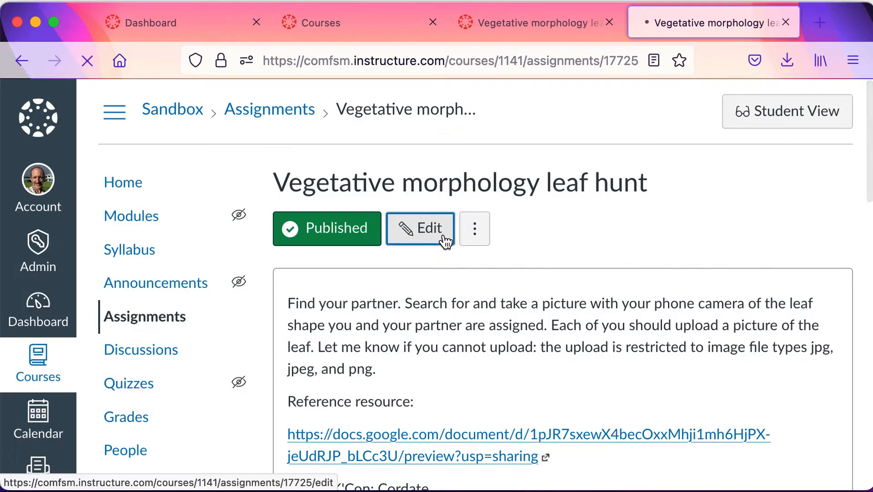
{"action": "left_click", "coordinate": [452, 269]}
{"action": "double_click", "coordinate": [450, 268]}
{"action": "key", "text": "BackSpace"}
{"action": "scroll", "coordinate": [646, 318], "scroll_direction": "down", "scroll_amount": 15}
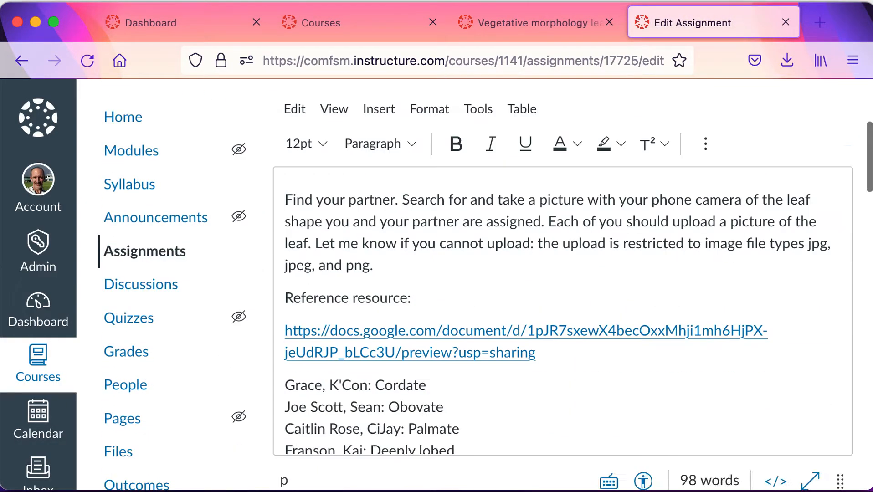
{"action": "scroll", "coordinate": [665, 338], "scroll_direction": "down", "scroll_amount": 7}
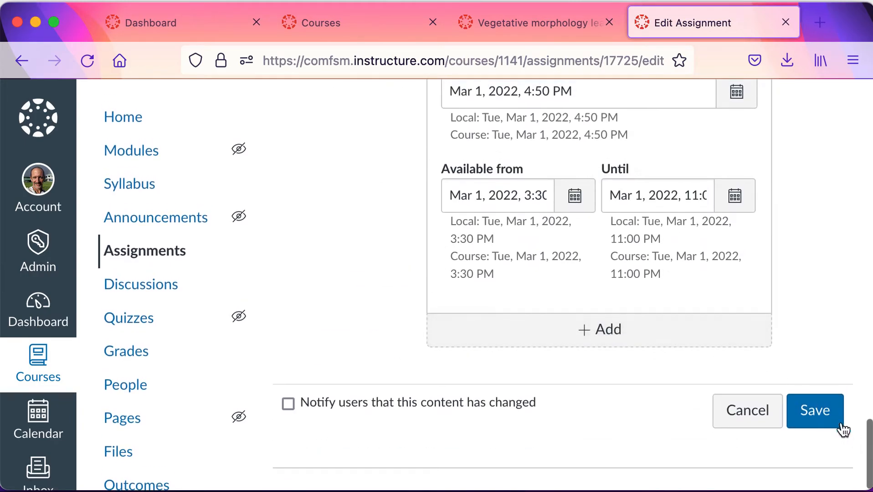
{"action": "left_click", "coordinate": [828, 420]}
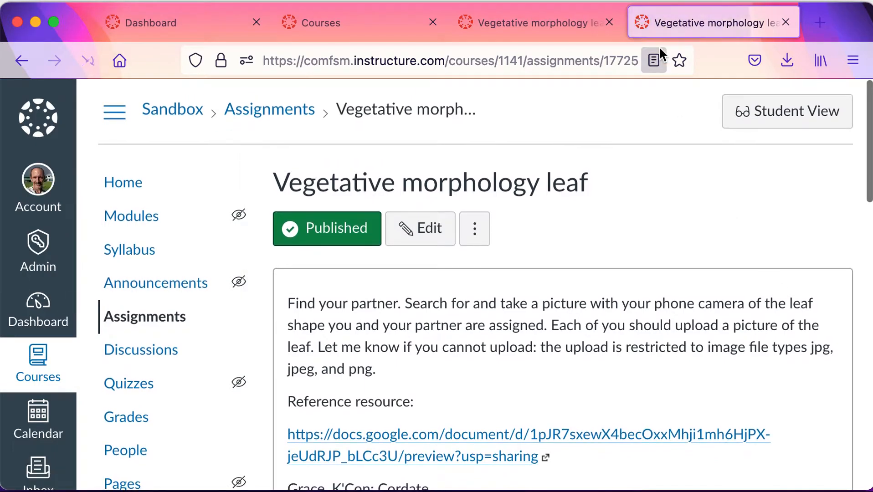
Copy the original "Vegetative morphology leaf hunt" assignment from SC/SS 115 to the Sandbox demonstrator course without selecting a module
{"action": "left_click", "coordinate": [551, 29]}
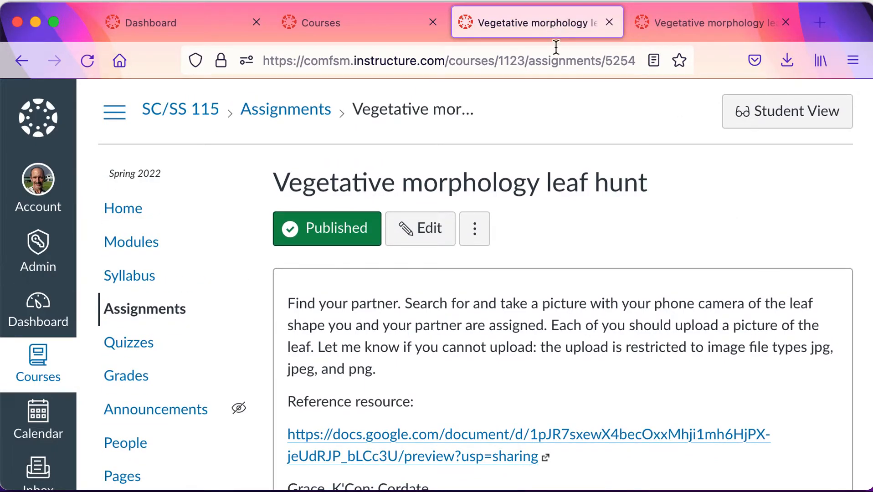
{"action": "left_click", "coordinate": [487, 233]}
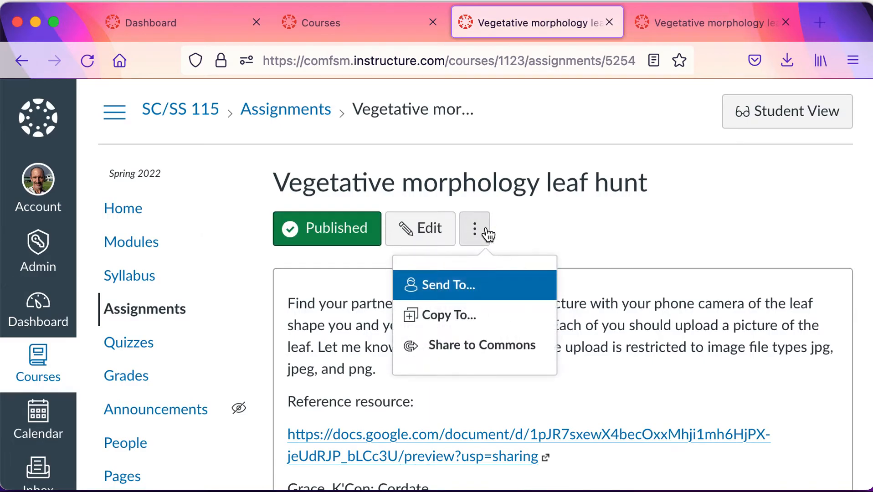
{"action": "left_click", "coordinate": [415, 308]}
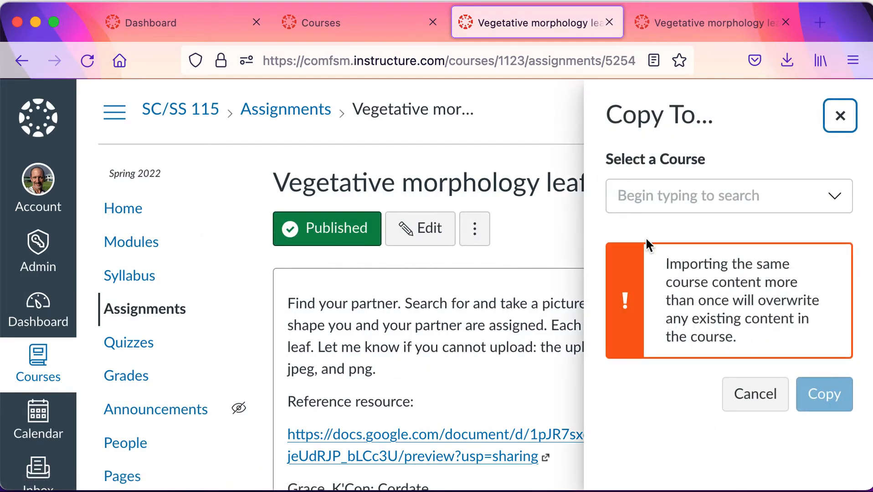
{"action": "left_click", "coordinate": [697, 204]}
{"action": "type", "text": "sandbox demonstrator"}
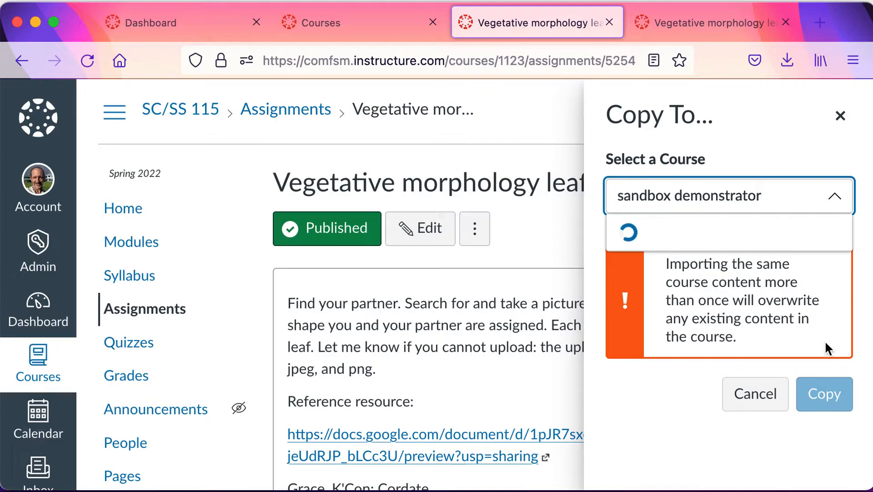
{"action": "left_click", "coordinate": [727, 259]}
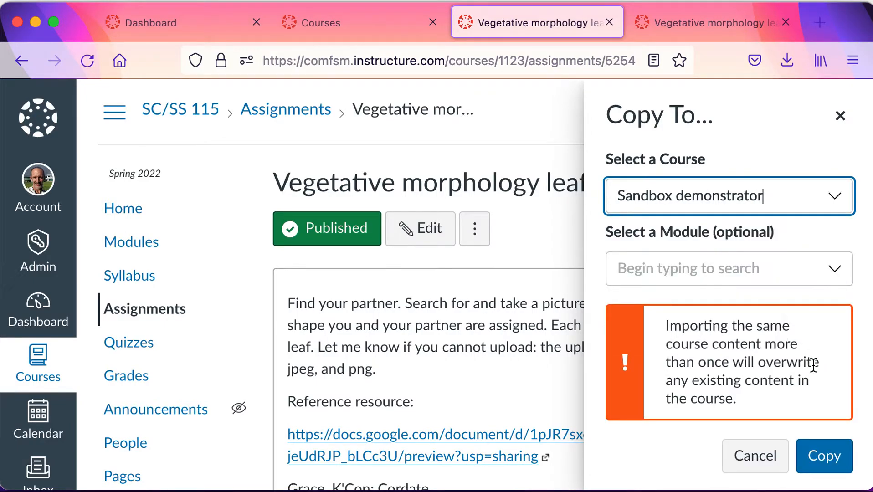
{"action": "left_click", "coordinate": [824, 457]}
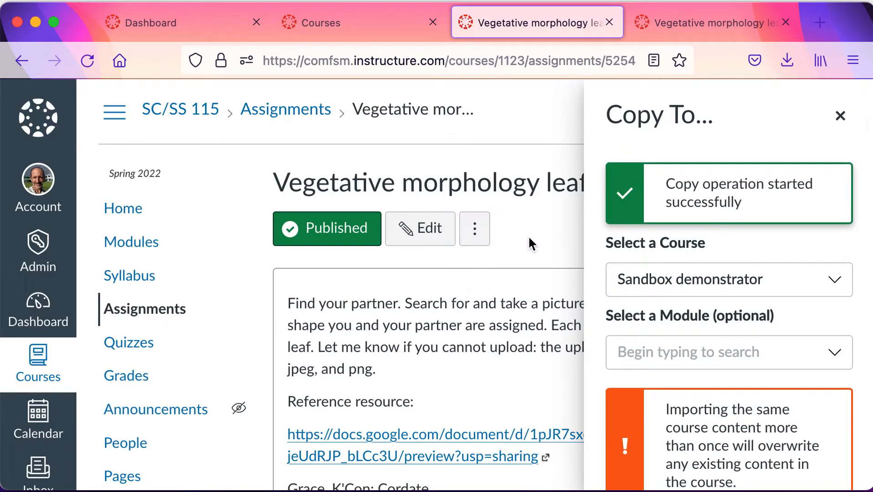
{"action": "scroll", "coordinate": [797, 337], "scroll_direction": "down", "scroll_amount": 3}
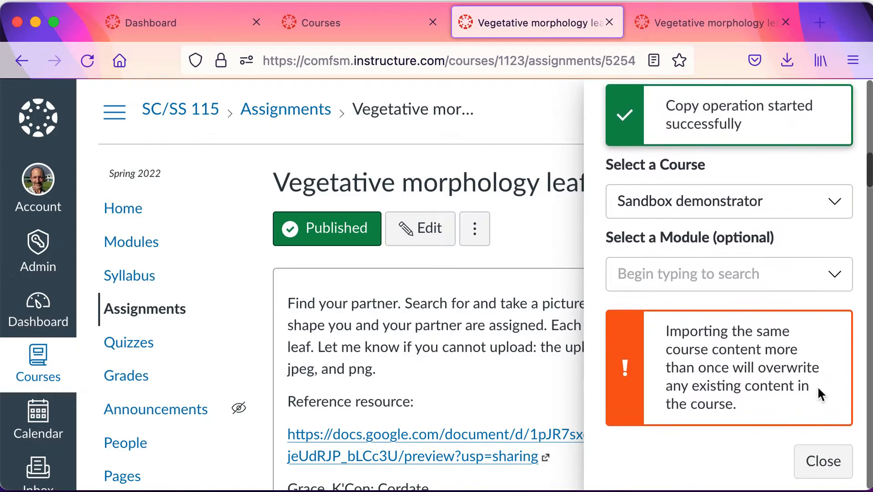
{"action": "left_click", "coordinate": [809, 469]}
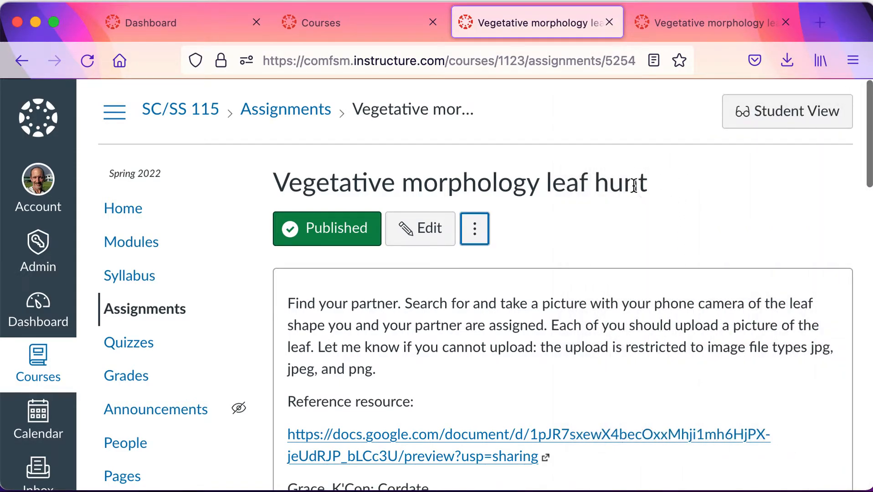
Go back to the Sandbox assignments list and refresh it to review the title of the imported assignment
{"action": "left_click", "coordinate": [704, 16]}
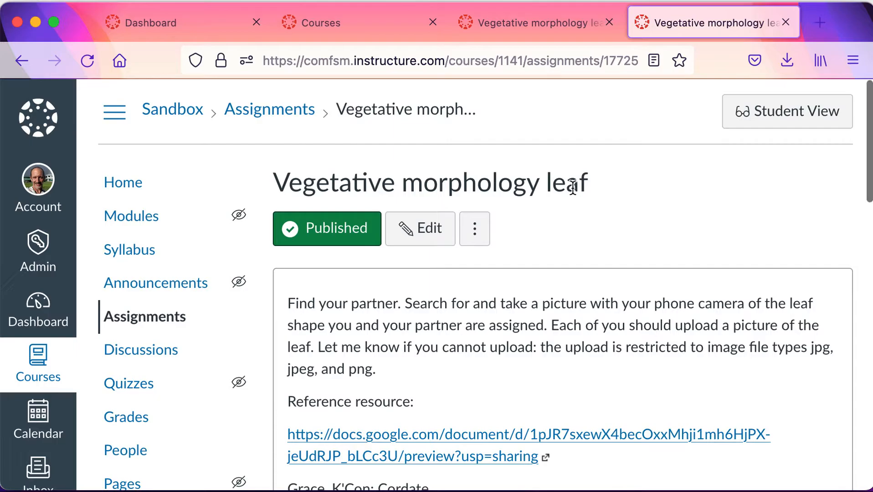
{"action": "left_click", "coordinate": [160, 326]}
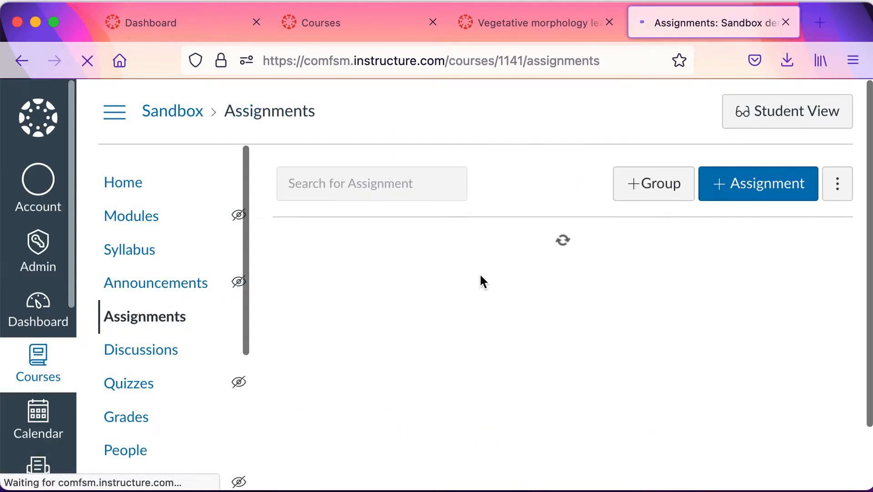
{"action": "scroll", "coordinate": [481, 277], "scroll_direction": "down", "scroll_amount": 2}
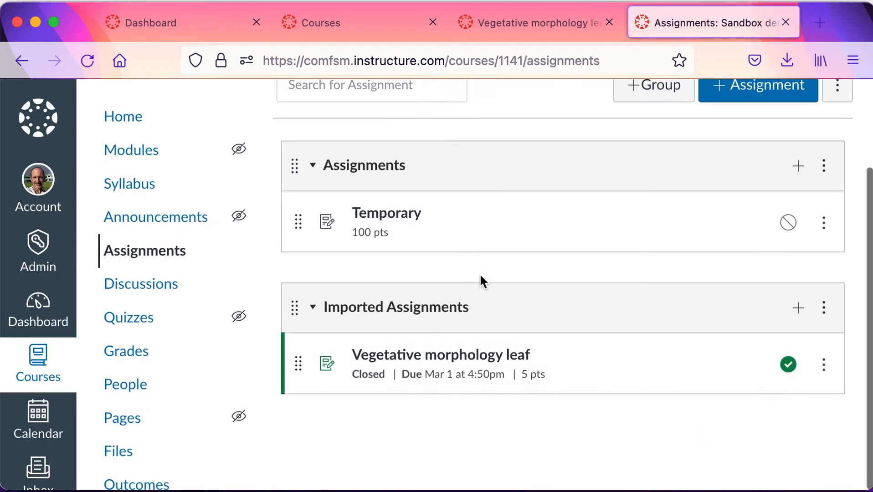
{"action": "left_click", "coordinate": [90, 59]}
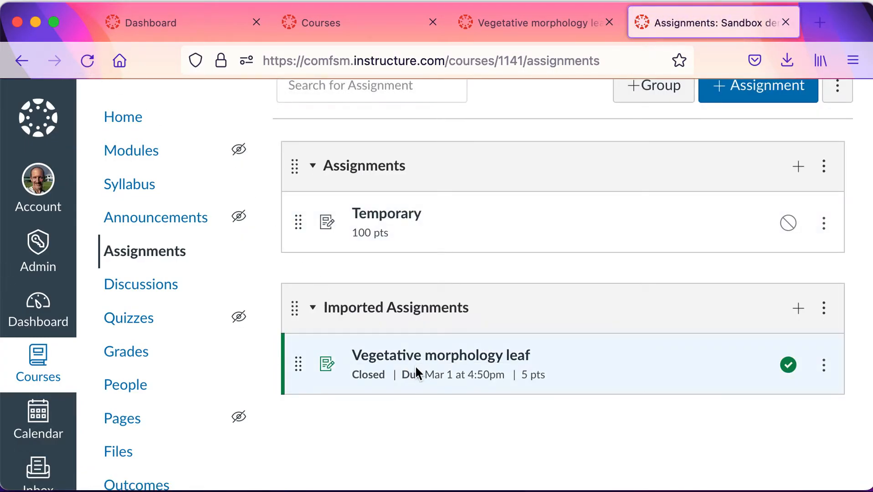
{"action": "scroll", "coordinate": [460, 362], "scroll_direction": "up", "scroll_amount": 2}
{"action": "scroll", "coordinate": [460, 360], "scroll_direction": "down", "scroll_amount": 2}
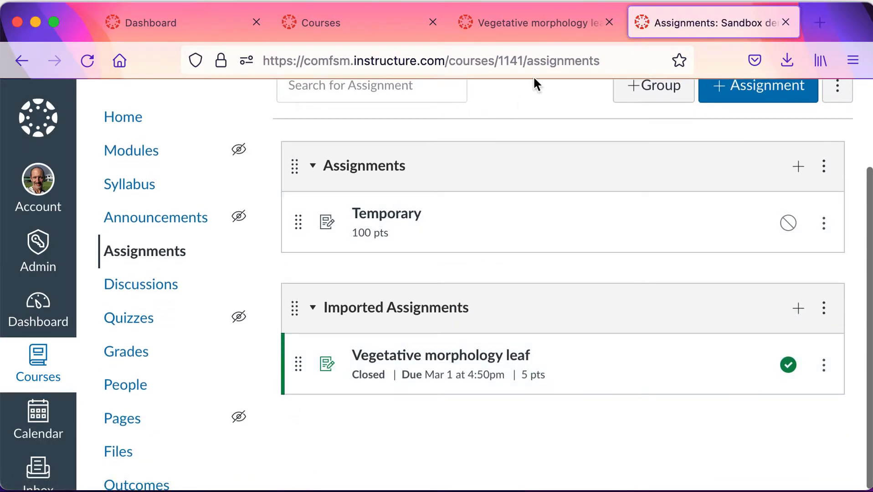
Check the original assignment's title in SC/SS 115 and reload the Sandbox assignments list to compare the imported copy's title
{"action": "left_click", "coordinate": [538, 36]}
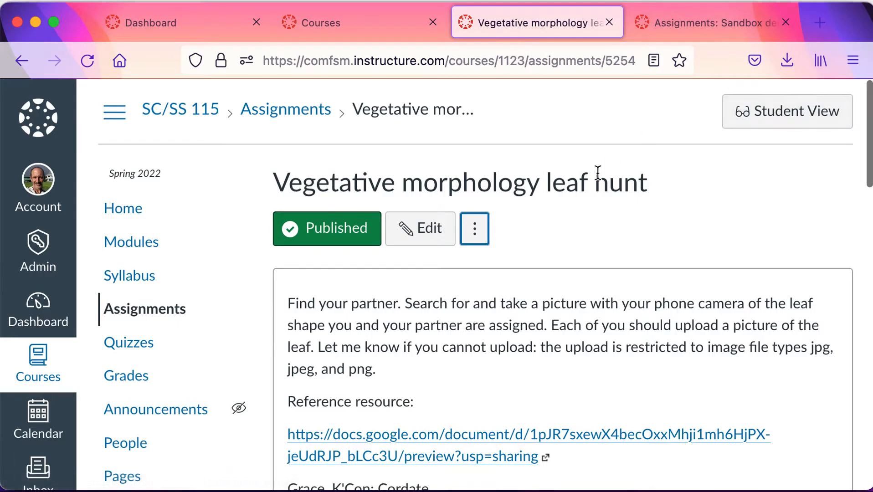
{"action": "scroll", "coordinate": [658, 205], "scroll_direction": "down", "scroll_amount": 1}
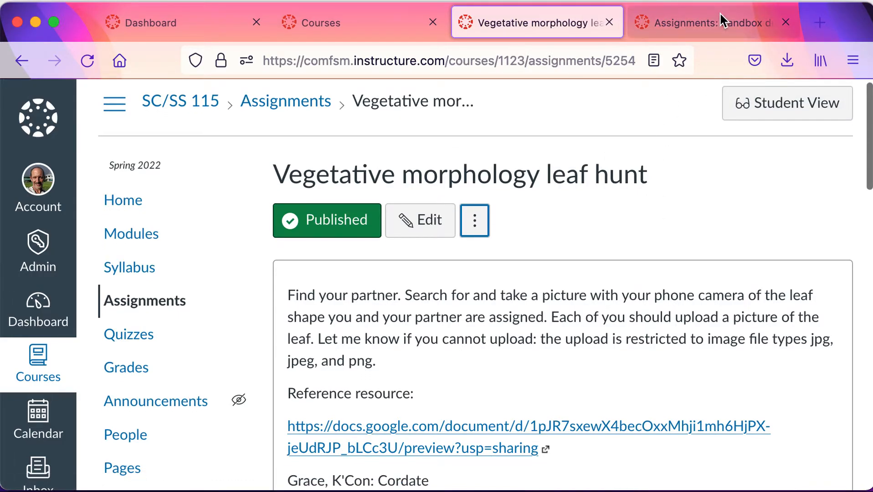
{"action": "left_click", "coordinate": [721, 22]}
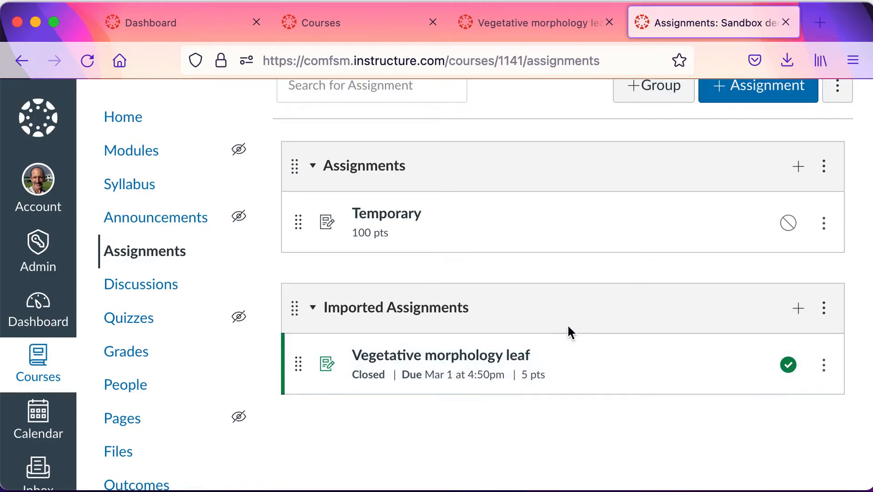
{"action": "left_click", "coordinate": [92, 61]}
{"action": "left_click", "coordinate": [571, 26]}
{"action": "left_click", "coordinate": [709, 25]}
{"action": "scroll", "coordinate": [563, 419], "scroll_direction": "down", "scroll_amount": 2}
Open the Sandbox course settings and go to Import Course Content
{"action": "scroll", "coordinate": [187, 355], "scroll_direction": "down", "scroll_amount": 5}
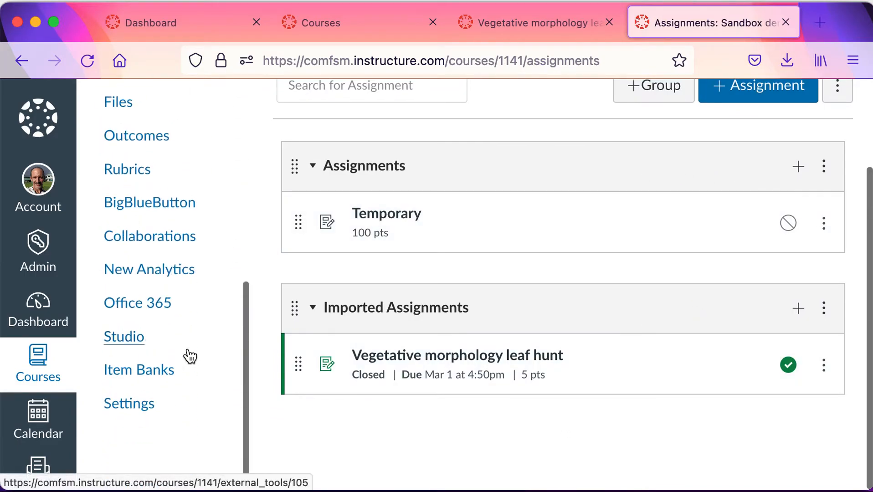
{"action": "left_click", "coordinate": [126, 414]}
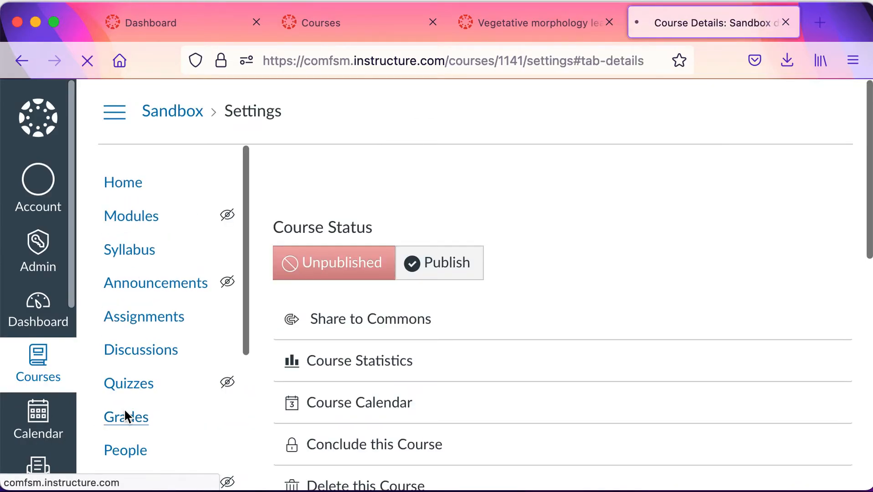
{"action": "scroll", "coordinate": [361, 337], "scroll_direction": "down", "scroll_amount": 15}
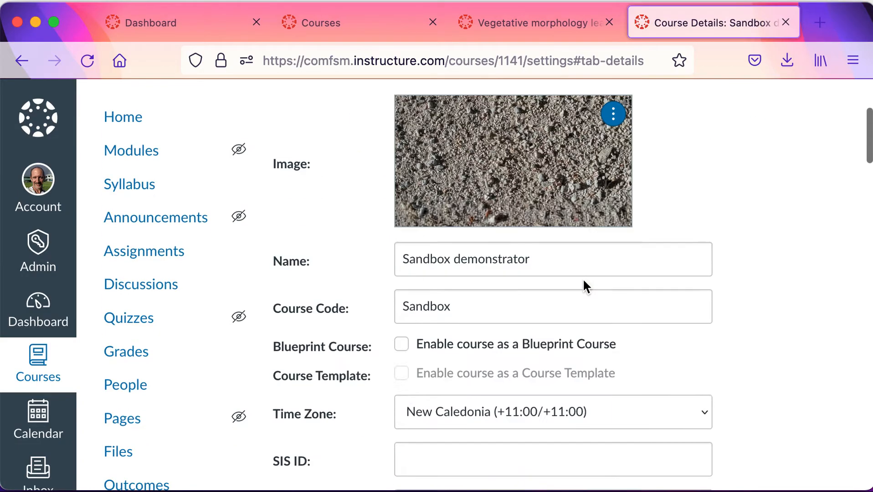
{"action": "scroll", "coordinate": [583, 280], "scroll_direction": "up", "scroll_amount": 10}
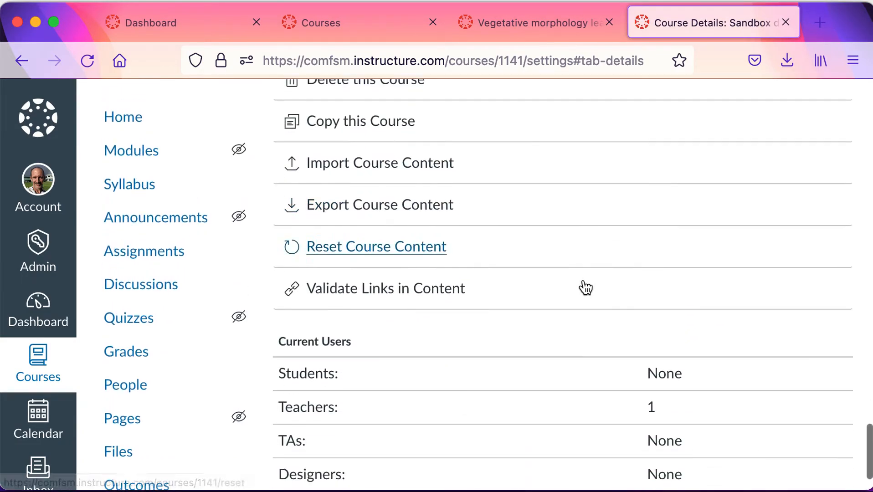
{"action": "scroll", "coordinate": [585, 287], "scroll_direction": "down", "scroll_amount": 5}
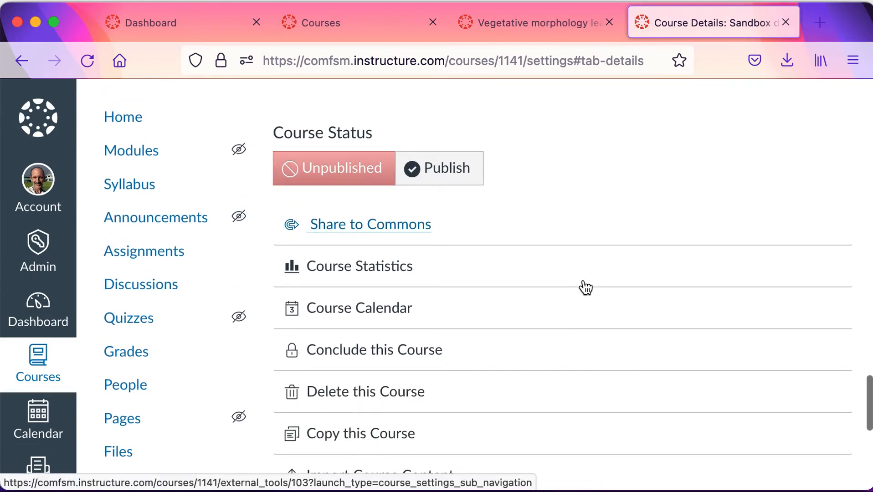
{"action": "left_click", "coordinate": [413, 323]}
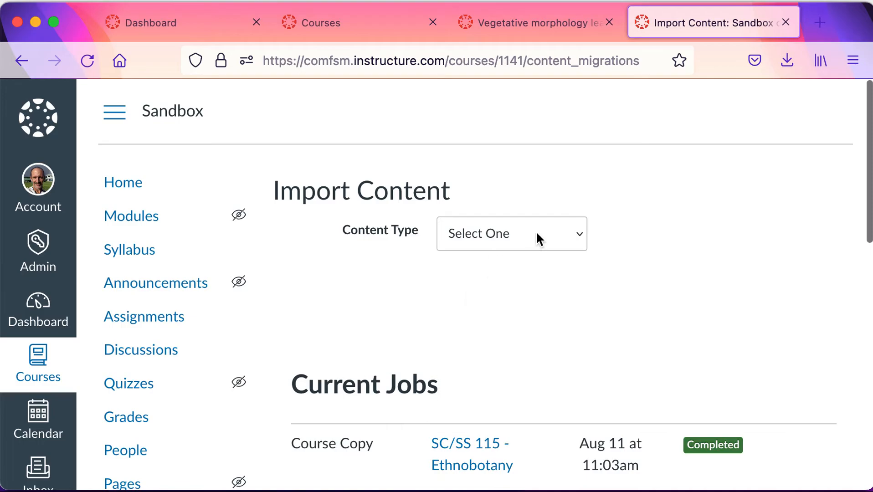
Set the import content type to Common Cartridge 1.x Package and choose sandbox-demonstrator-export.imscc from the Desktop as its source
{"action": "left_click", "coordinate": [536, 231]}
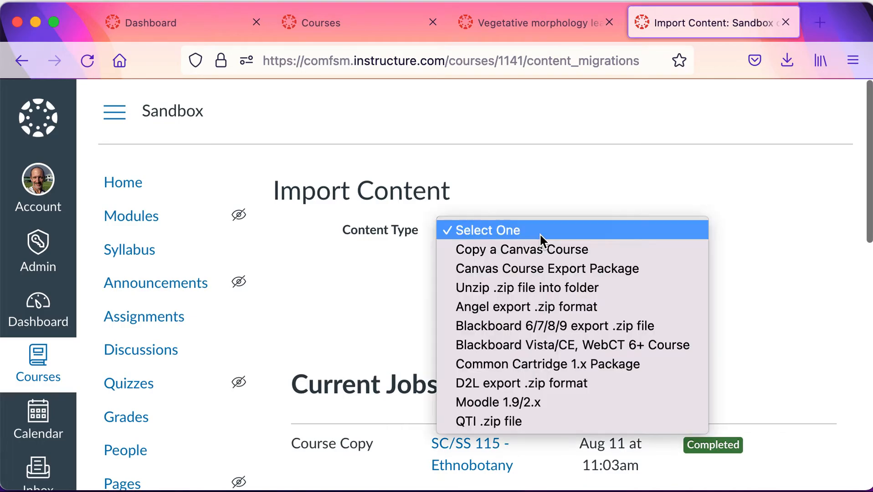
{"action": "left_click", "coordinate": [565, 362]}
{"action": "scroll", "coordinate": [655, 340], "scroll_direction": "down", "scroll_amount": 2}
{"action": "left_click", "coordinate": [465, 232]}
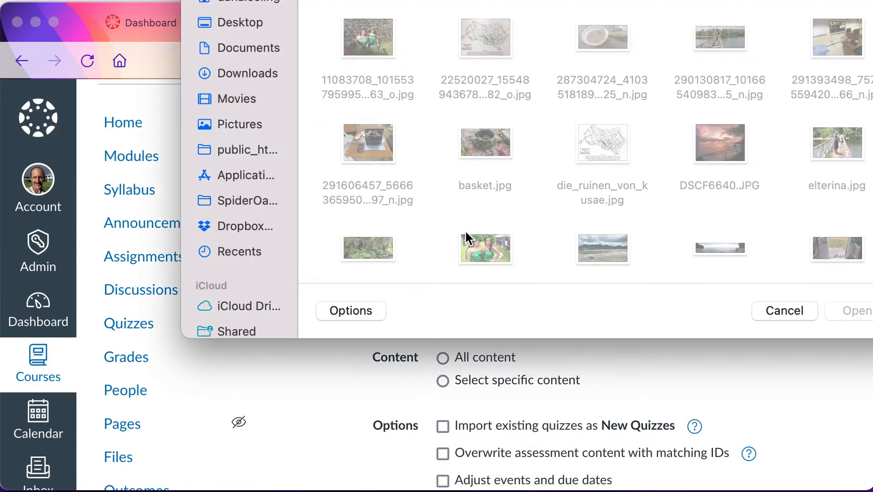
{"action": "scroll", "coordinate": [562, 217], "scroll_direction": "down", "scroll_amount": 2}
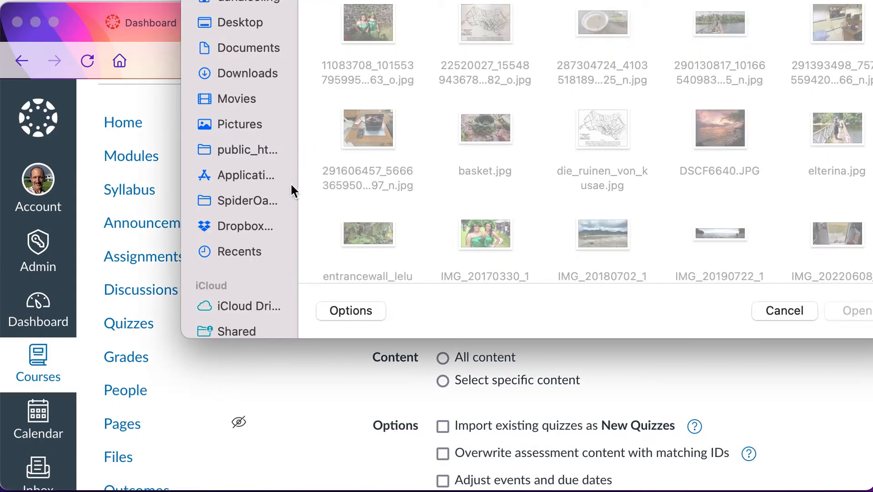
{"action": "left_click", "coordinate": [256, 28]}
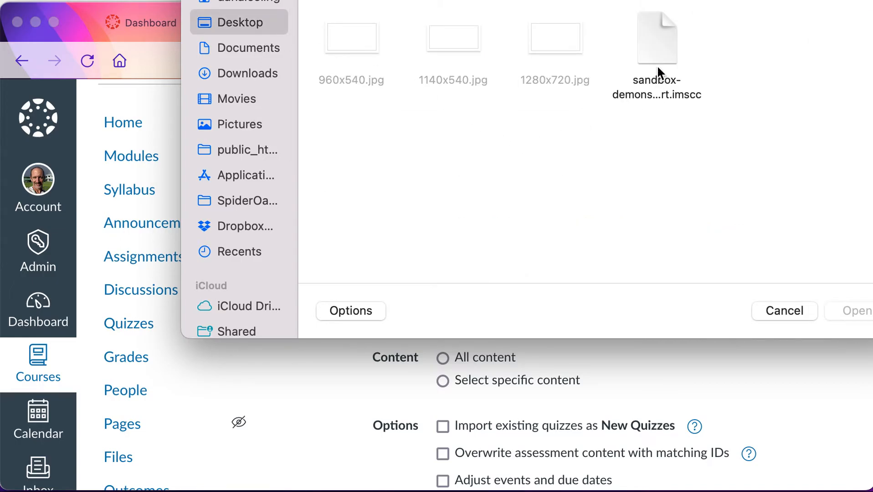
{"action": "left_click", "coordinate": [661, 45]}
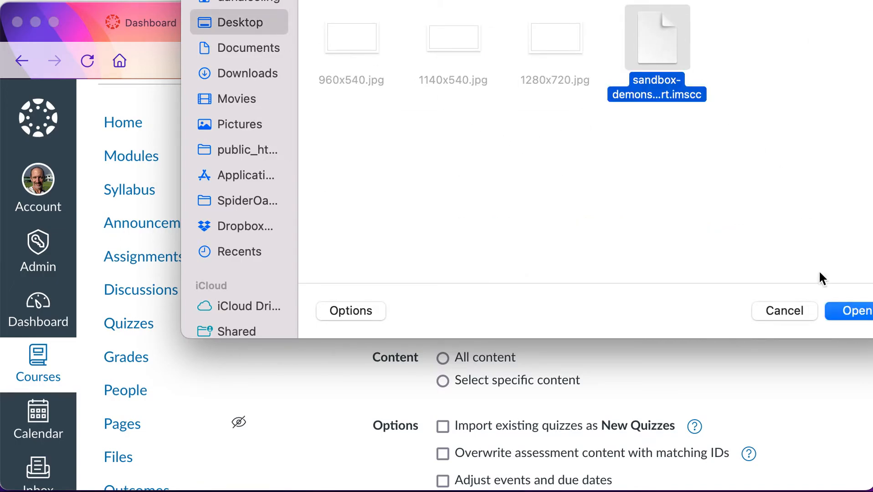
{"action": "left_click", "coordinate": [851, 311]}
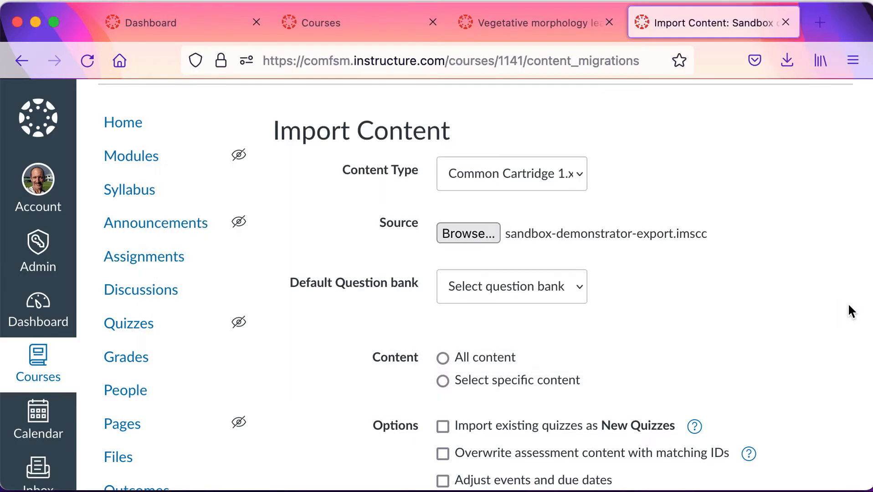
Select all content for the Common Cartridge import, start it with no extra options, and view the current jobs
{"action": "left_click", "coordinate": [483, 360]}
{"action": "scroll", "coordinate": [484, 362], "scroll_direction": "down", "scroll_amount": 3}
{"action": "scroll", "coordinate": [482, 360], "scroll_direction": "down", "scroll_amount": 3}
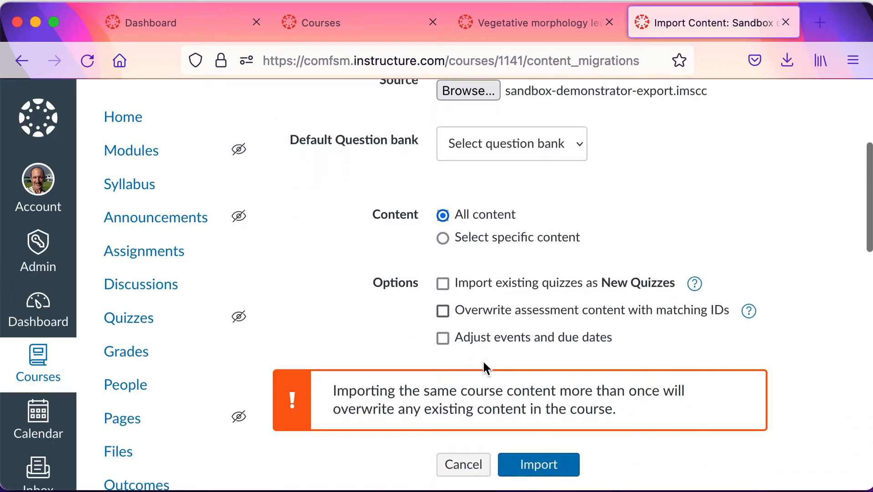
{"action": "scroll", "coordinate": [483, 360], "scroll_direction": "down", "scroll_amount": 1}
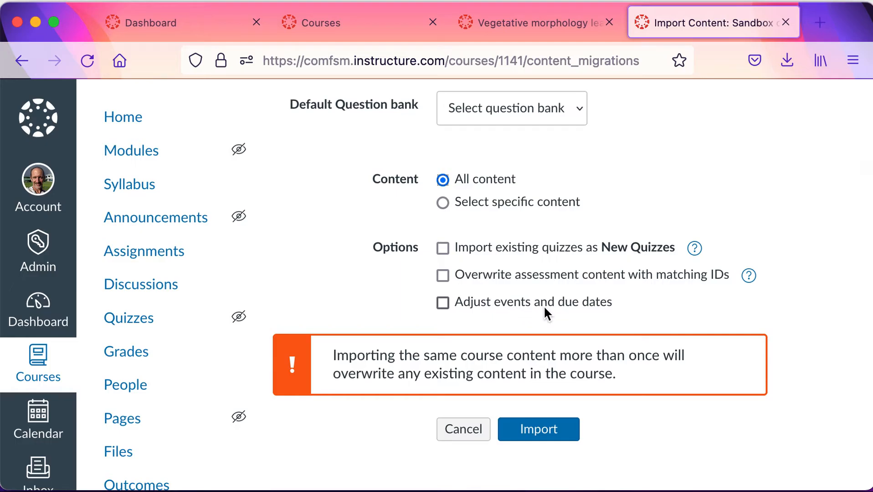
{"action": "scroll", "coordinate": [585, 305], "scroll_direction": "down", "scroll_amount": 1}
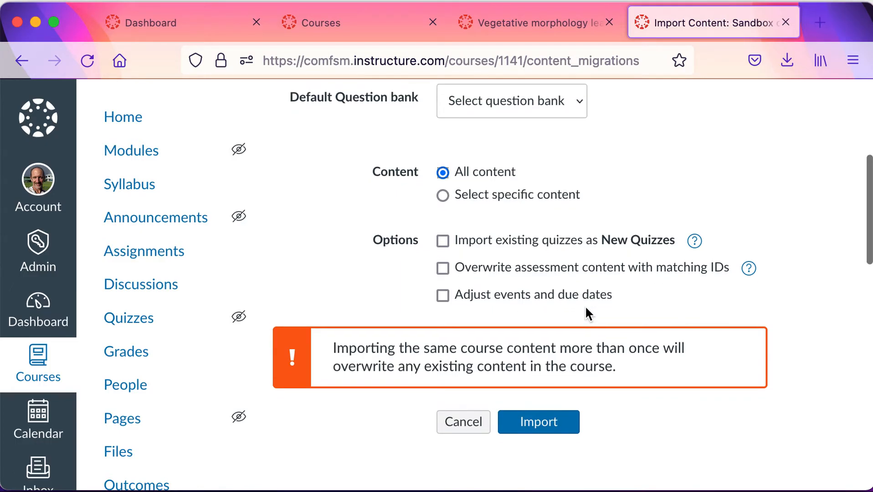
{"action": "scroll", "coordinate": [585, 308], "scroll_direction": "down", "scroll_amount": 1}
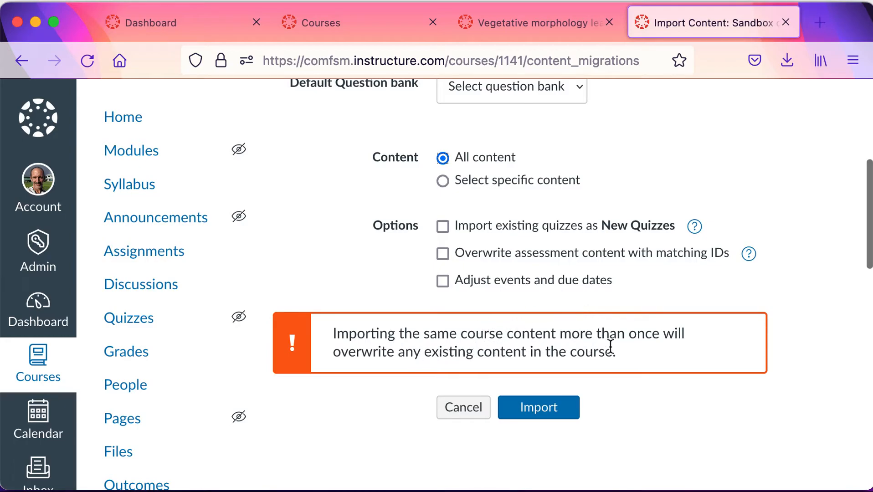
{"action": "scroll", "coordinate": [650, 419], "scroll_direction": "down", "scroll_amount": 3}
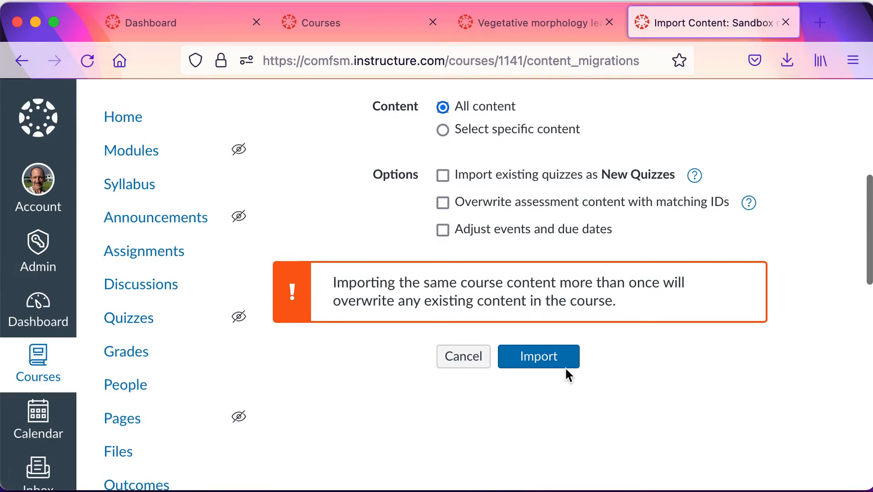
{"action": "left_click", "coordinate": [556, 360]}
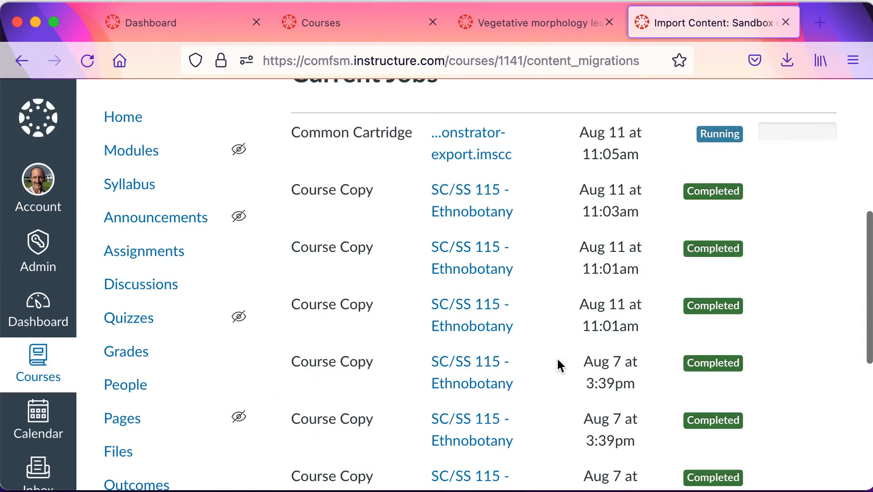
{"action": "scroll", "coordinate": [556, 357], "scroll_direction": "up", "scroll_amount": 7}
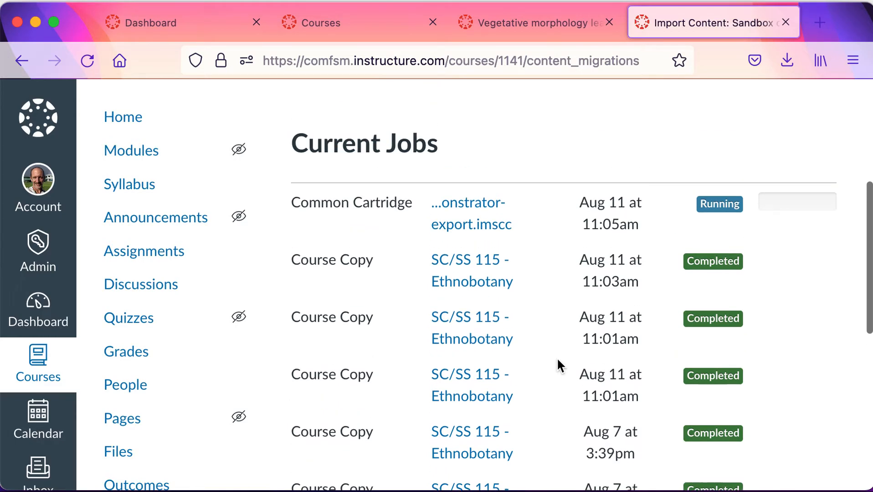
Check the progress of the Common Cartridge import in the Sandbox course's current jobs
{"action": "scroll", "coordinate": [556, 357], "scroll_direction": "down", "scroll_amount": 1}
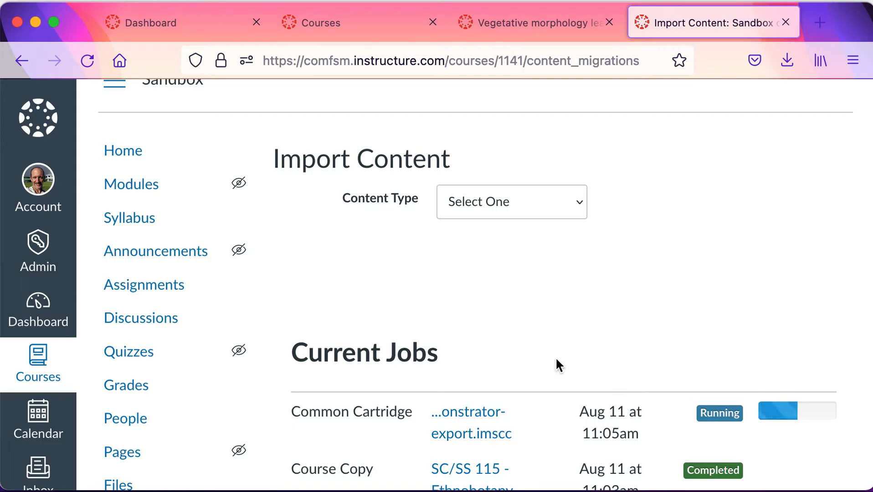
{"action": "scroll", "coordinate": [556, 359], "scroll_direction": "up", "scroll_amount": 1}
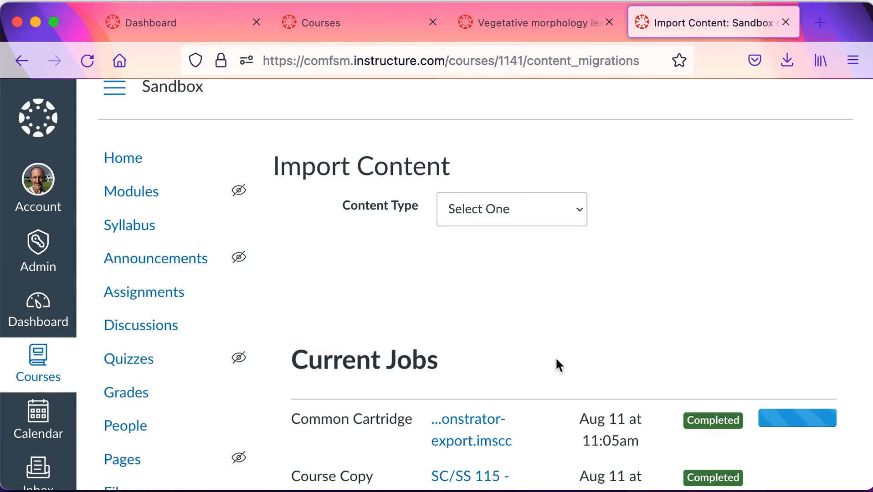
{"action": "scroll", "coordinate": [555, 357], "scroll_direction": "down", "scroll_amount": 1}
{"action": "scroll", "coordinate": [555, 356], "scroll_direction": "up", "scroll_amount": 2}
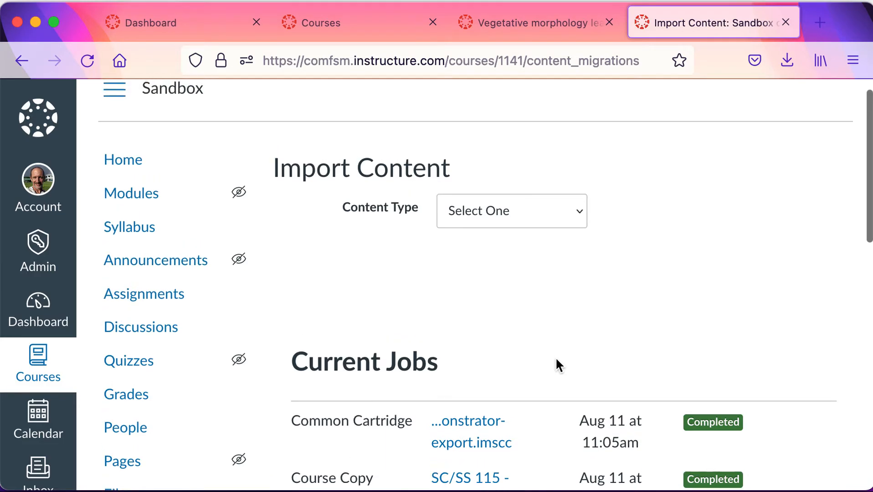
{"action": "scroll", "coordinate": [555, 356], "scroll_direction": "up", "scroll_amount": 1}
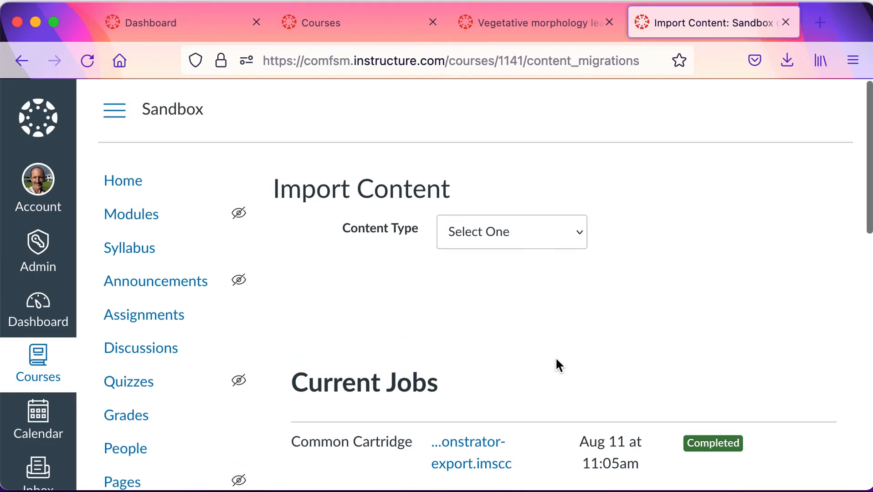
Open the Sandbox assignments list and compare the Temporary assignments with the entry under Imported Assignments
{"action": "left_click", "coordinate": [143, 323]}
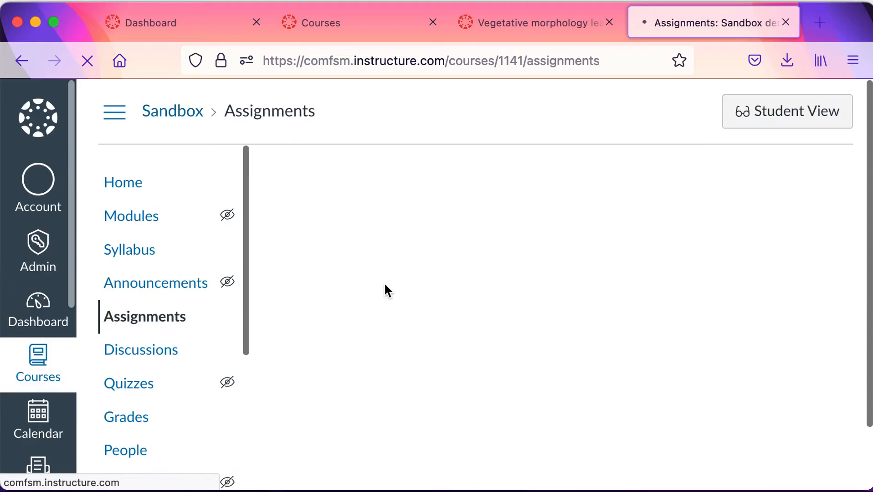
{"action": "scroll", "coordinate": [384, 285], "scroll_direction": "down", "scroll_amount": 5}
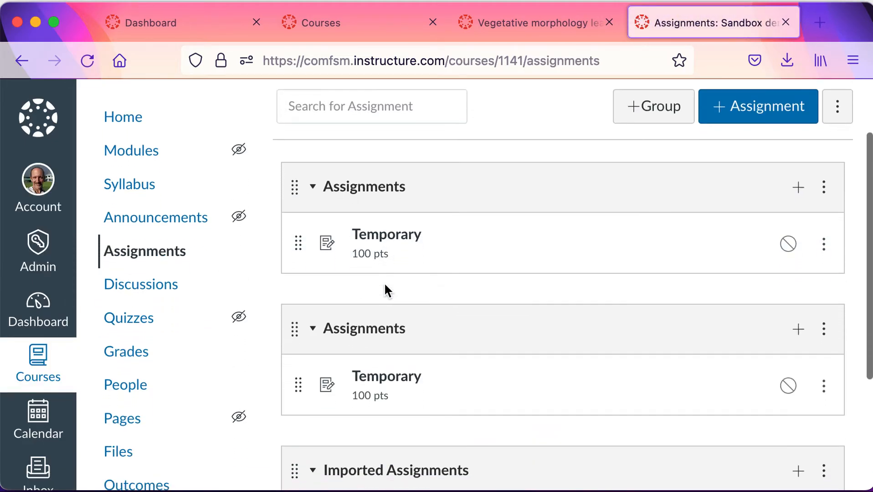
{"action": "scroll", "coordinate": [385, 285], "scroll_direction": "up", "scroll_amount": 2}
{"action": "scroll", "coordinate": [385, 285], "scroll_direction": "up", "scroll_amount": 1}
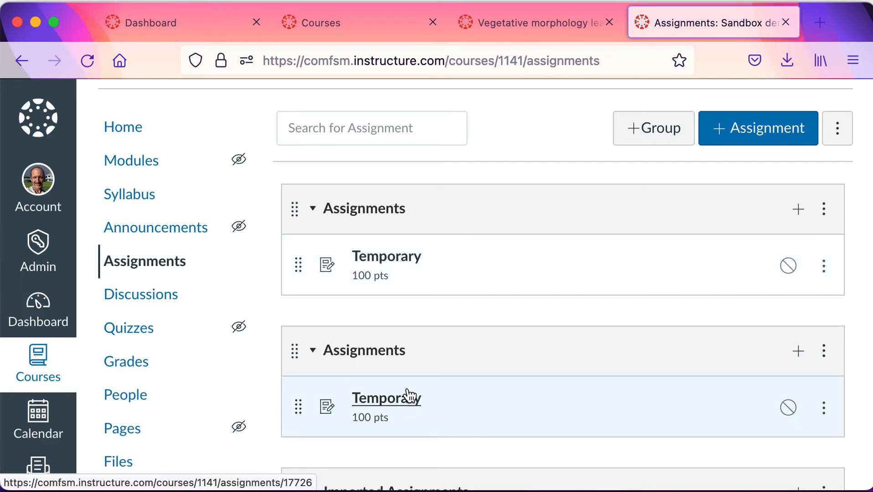
{"action": "scroll", "coordinate": [255, 202], "scroll_direction": "up", "scroll_amount": 2}
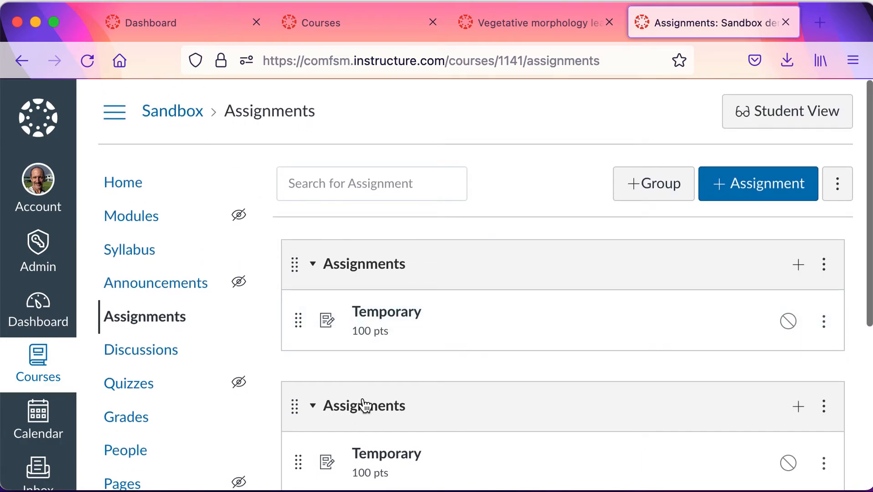
{"action": "scroll", "coordinate": [363, 404], "scroll_direction": "down", "scroll_amount": 3}
{"action": "scroll", "coordinate": [363, 404], "scroll_direction": "down", "scroll_amount": 2}
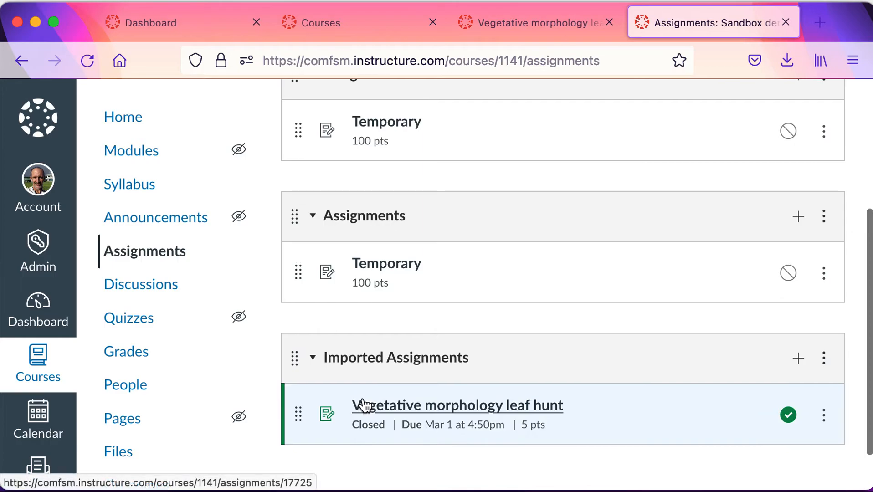
{"action": "scroll", "coordinate": [363, 405], "scroll_direction": "up", "scroll_amount": 2}
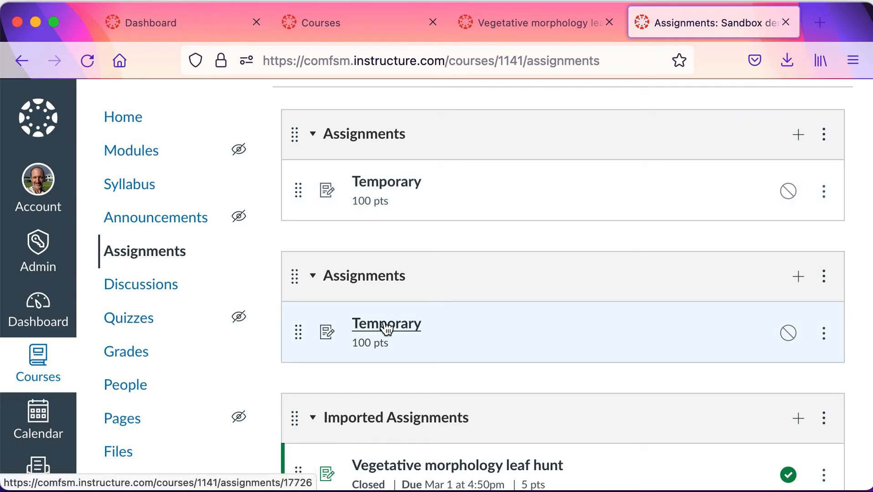
{"action": "scroll", "coordinate": [387, 329], "scroll_direction": "down", "scroll_amount": 2}
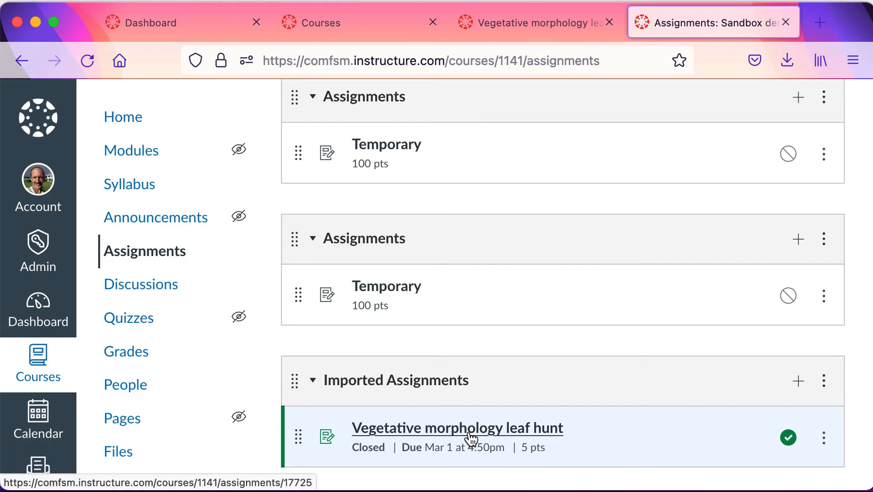
{"action": "scroll", "coordinate": [473, 400], "scroll_direction": "up", "scroll_amount": 1}
{"action": "scroll", "coordinate": [474, 399], "scroll_direction": "down", "scroll_amount": 3}
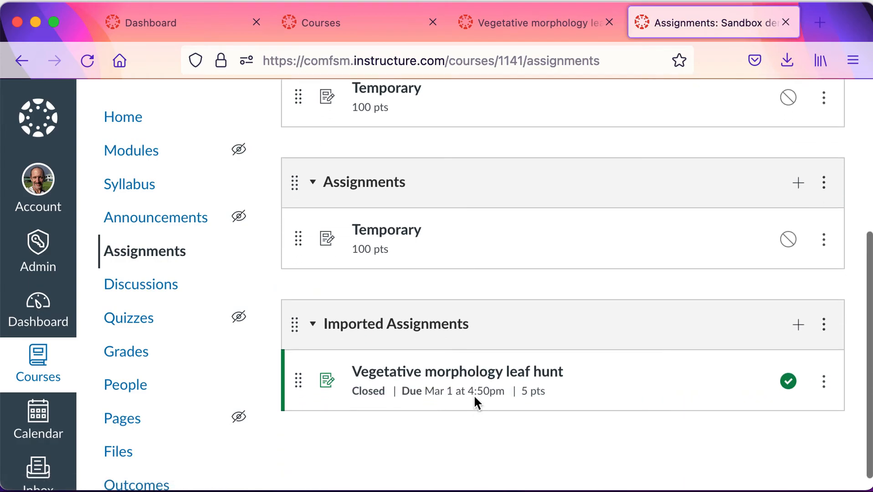
{"action": "scroll", "coordinate": [474, 397], "scroll_direction": "up", "scroll_amount": 4}
{"action": "scroll", "coordinate": [474, 398], "scroll_direction": "down", "scroll_amount": 4}
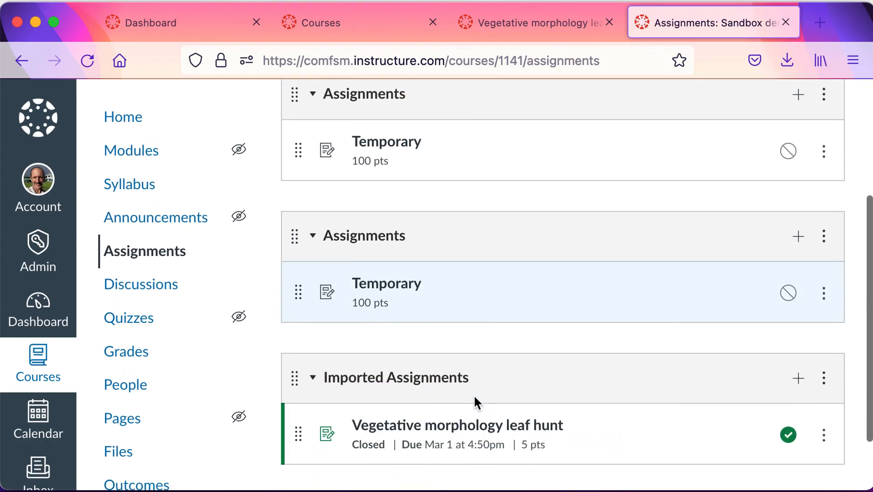
{"action": "scroll", "coordinate": [474, 401], "scroll_direction": "up", "scroll_amount": 2}
{"action": "scroll", "coordinate": [474, 402], "scroll_direction": "down", "scroll_amount": 1}
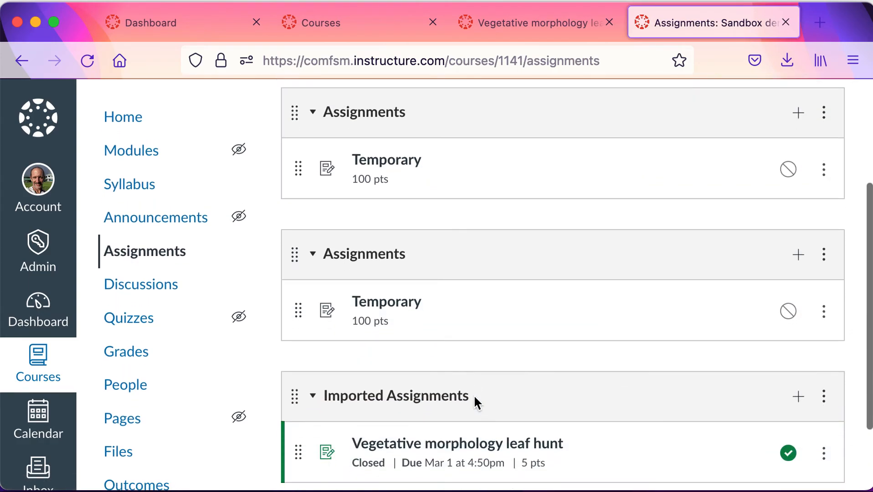
Compare the original Vegetative morphology leaf hunt assignment in SC/SS 115 with its imported copy in the Sandbox assignments list
{"action": "left_click", "coordinate": [545, 30]}
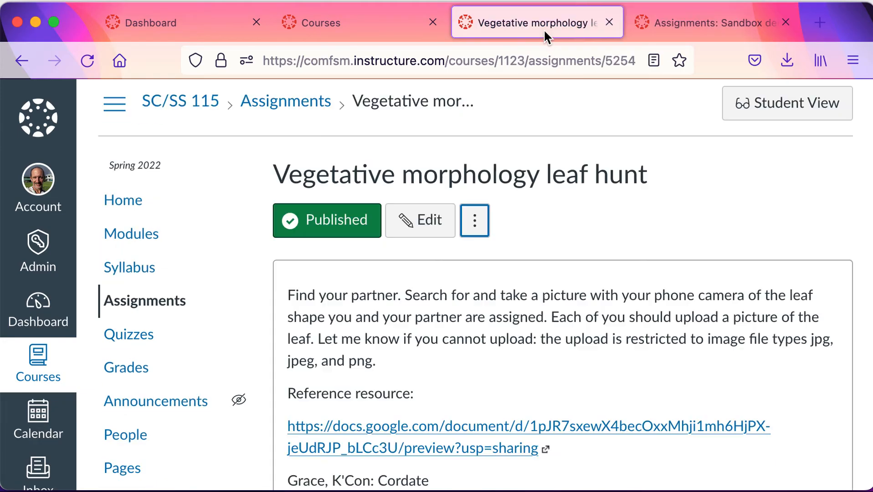
{"action": "left_click", "coordinate": [677, 26]}
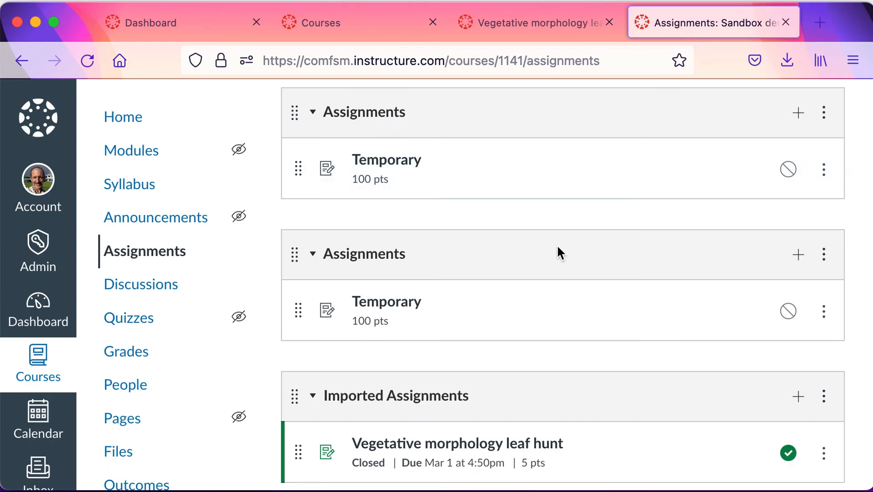
{"action": "left_click", "coordinate": [553, 28]}
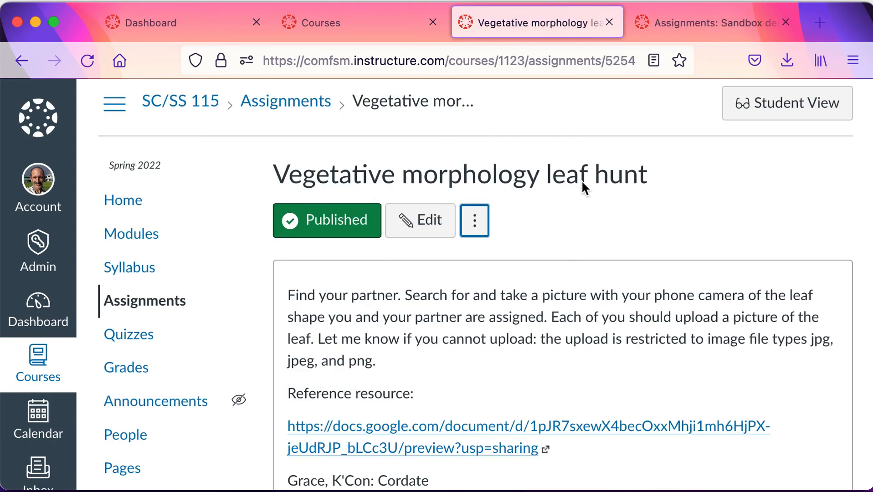
{"action": "left_click", "coordinate": [674, 30]}
{"action": "scroll", "coordinate": [524, 328], "scroll_direction": "down", "scroll_amount": 2}
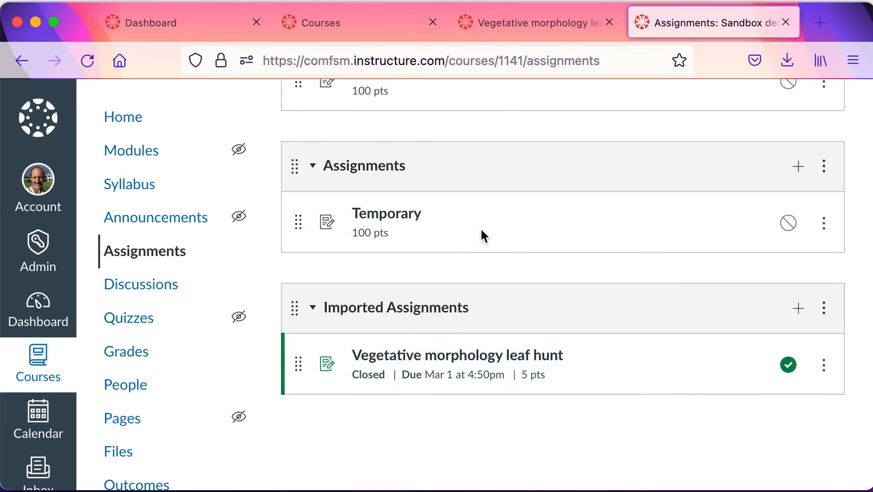
{"action": "scroll", "coordinate": [524, 393], "scroll_direction": "up", "scroll_amount": 5}
{"action": "scroll", "coordinate": [524, 393], "scroll_direction": "down", "scroll_amount": 5}
{"action": "scroll", "coordinate": [645, 381], "scroll_direction": "up", "scroll_amount": 4}
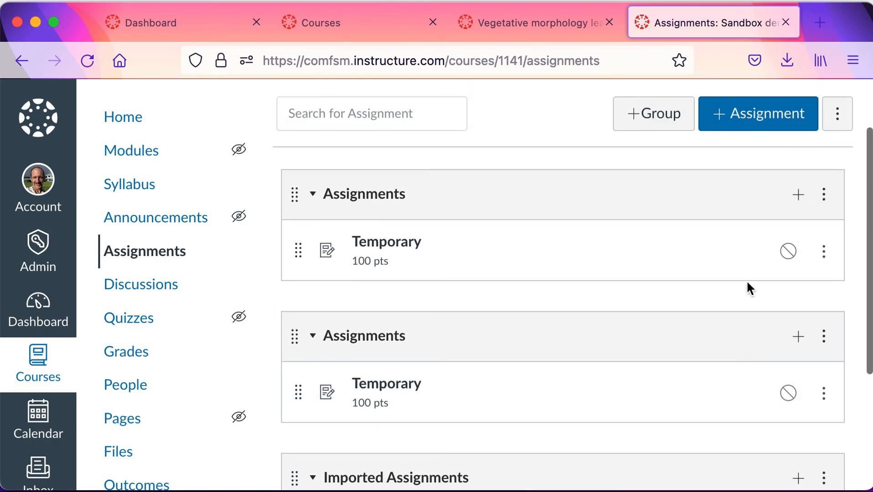
Open the Sandbox course settings and look over the options for importing and exporting course content
{"action": "scroll", "coordinate": [162, 335], "scroll_direction": "down", "scroll_amount": 7}
{"action": "left_click", "coordinate": [137, 408]}
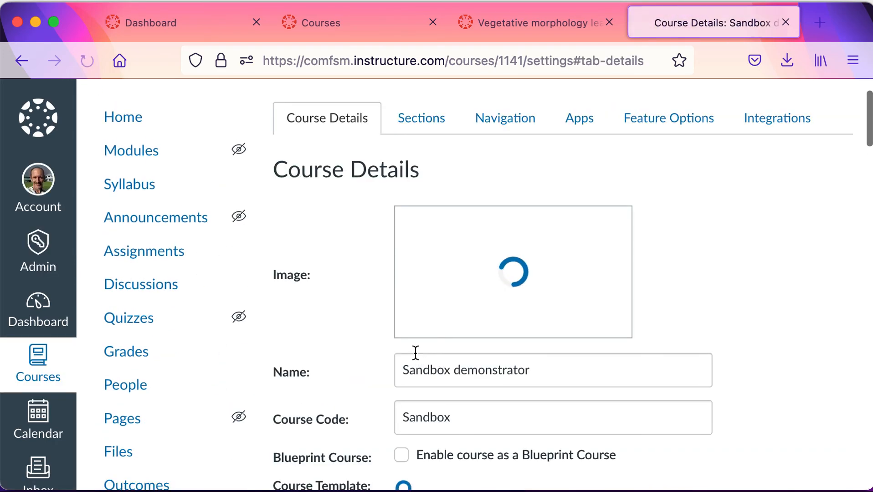
{"action": "scroll", "coordinate": [415, 353], "scroll_direction": "down", "scroll_amount": 10}
{"action": "scroll", "coordinate": [415, 355], "scroll_direction": "down", "scroll_amount": 15}
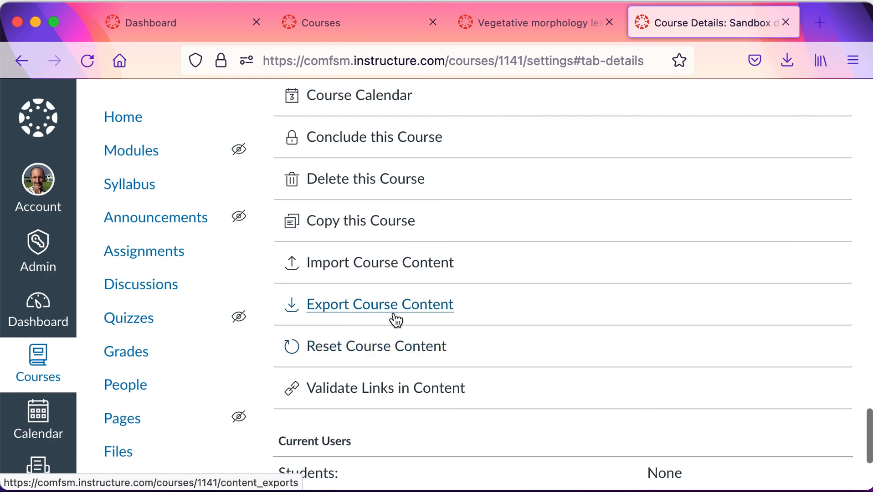
{"action": "scroll", "coordinate": [400, 321], "scroll_direction": "up", "scroll_amount": 1}
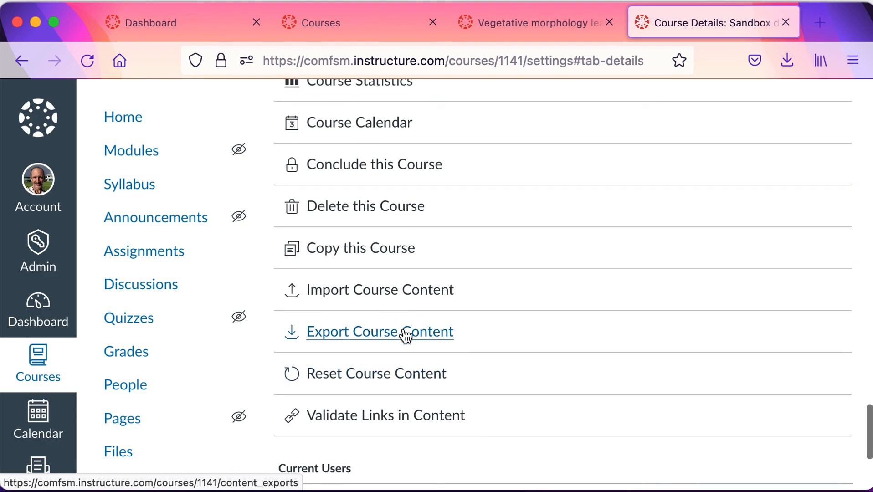
{"action": "scroll", "coordinate": [405, 334], "scroll_direction": "up", "scroll_amount": 2}
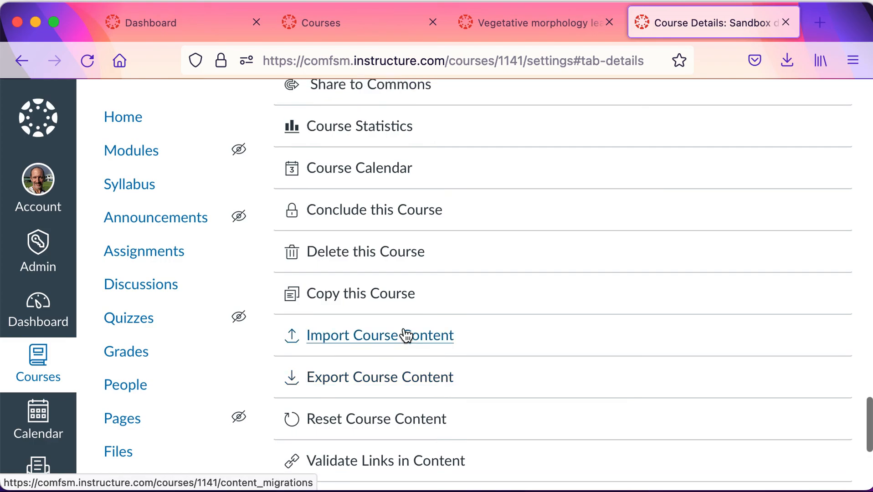
{"action": "scroll", "coordinate": [405, 346], "scroll_direction": "up", "scroll_amount": 6}
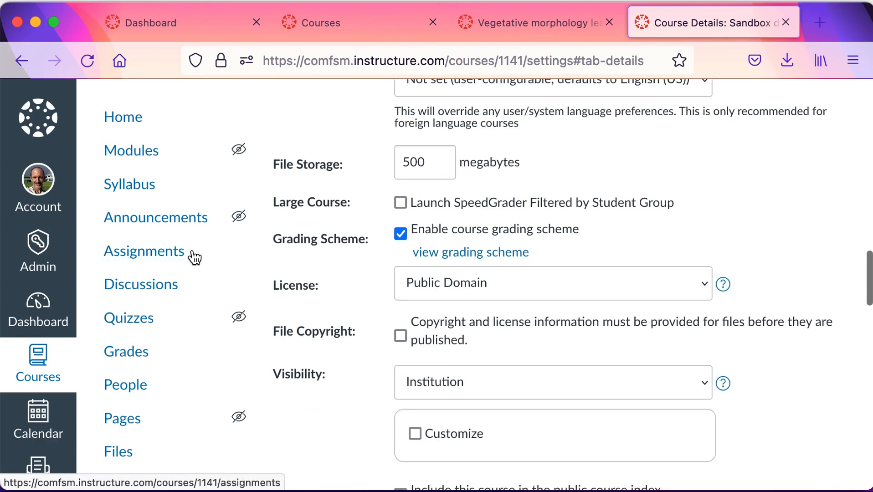
Return to the Sandbox assignments list and review all its assignment groups
{"action": "left_click", "coordinate": [153, 269]}
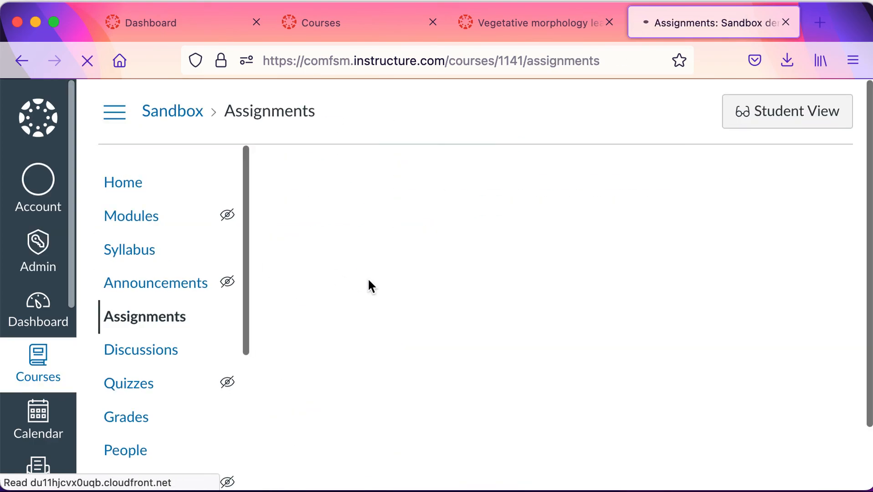
{"action": "scroll", "coordinate": [450, 392], "scroll_direction": "down", "scroll_amount": 5}
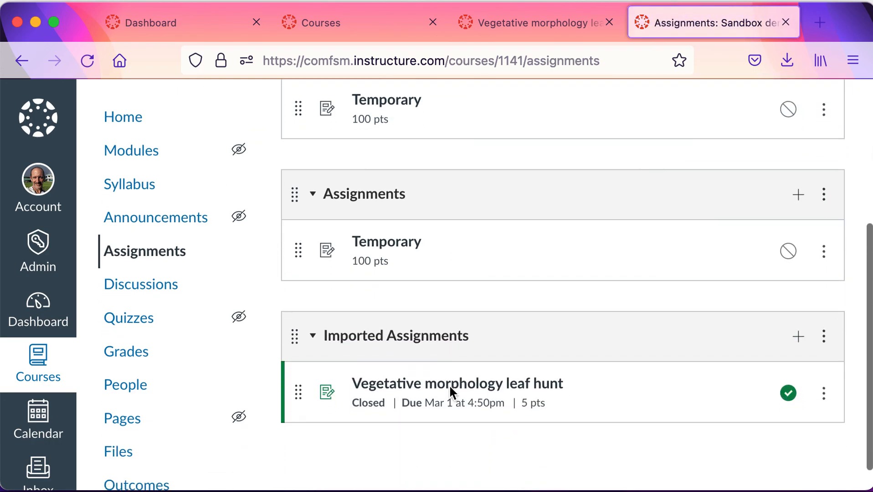
{"action": "scroll", "coordinate": [450, 392], "scroll_direction": "up", "scroll_amount": 6}
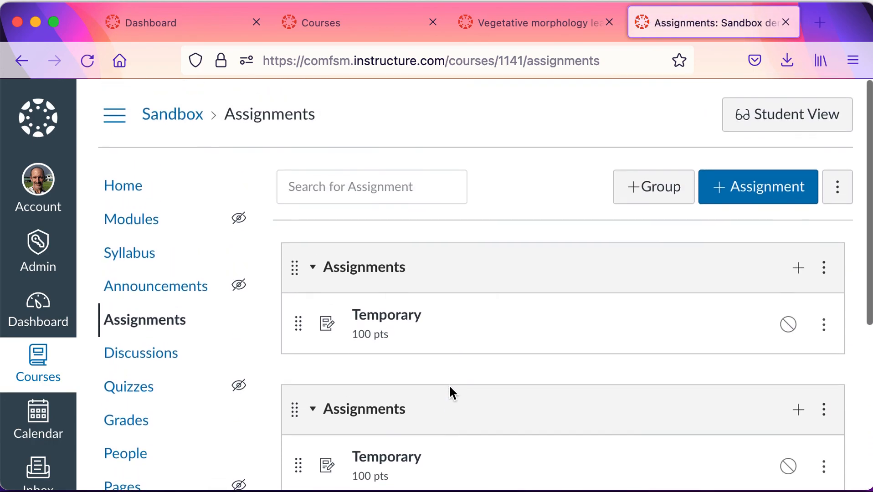